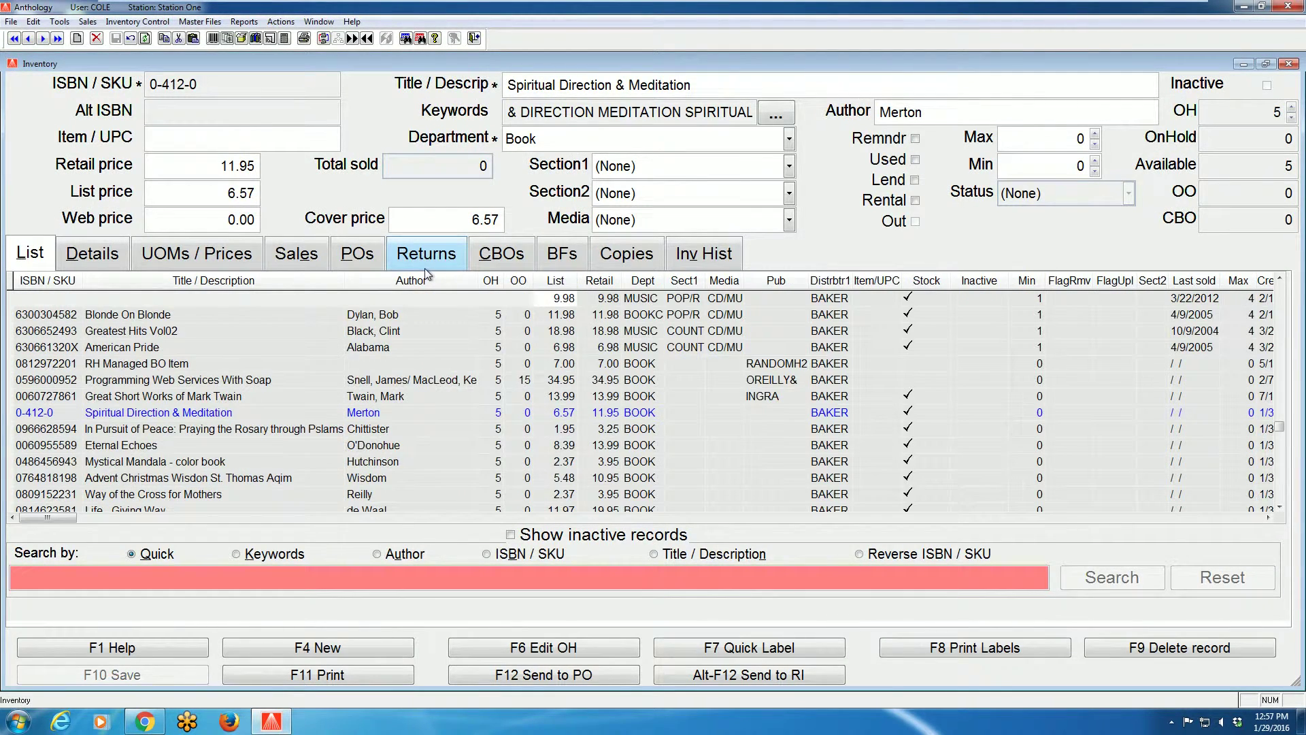
# Start a new inventory query with the condition OnHand greater than 1
pyautogui.click(281, 21)
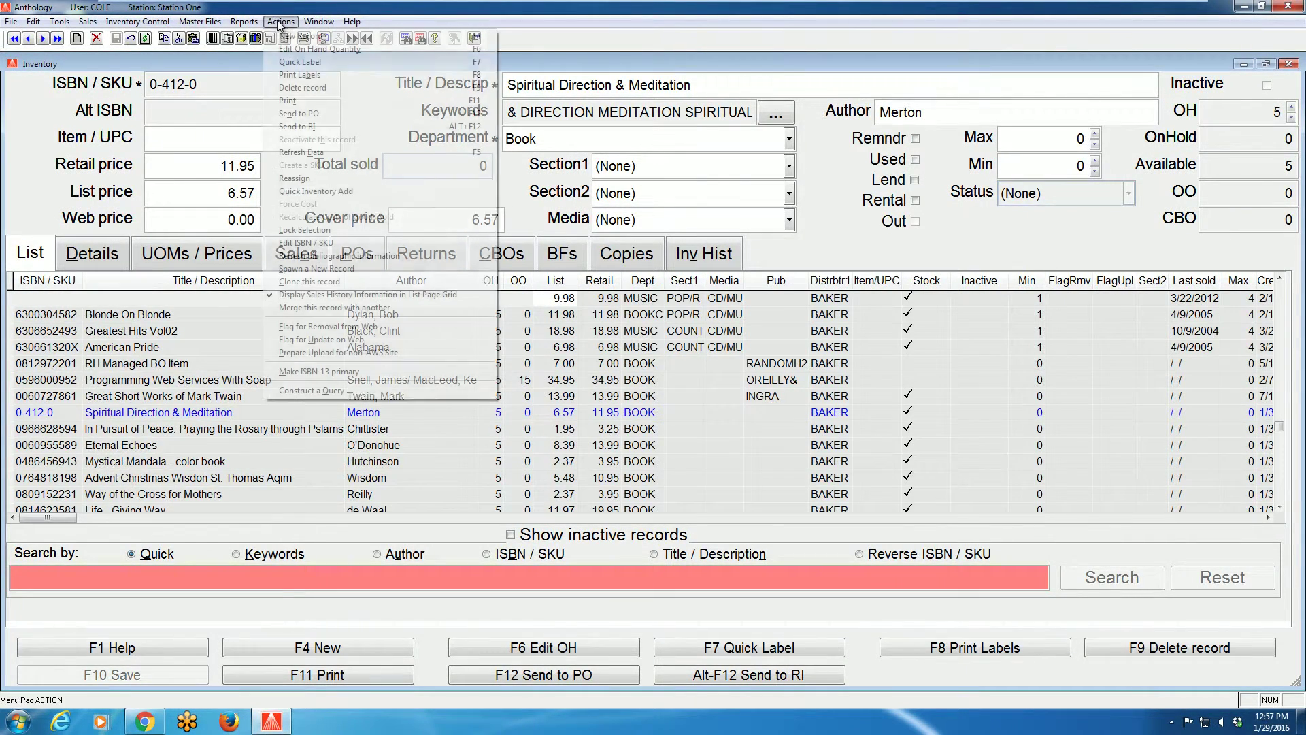
pyautogui.click(297, 391)
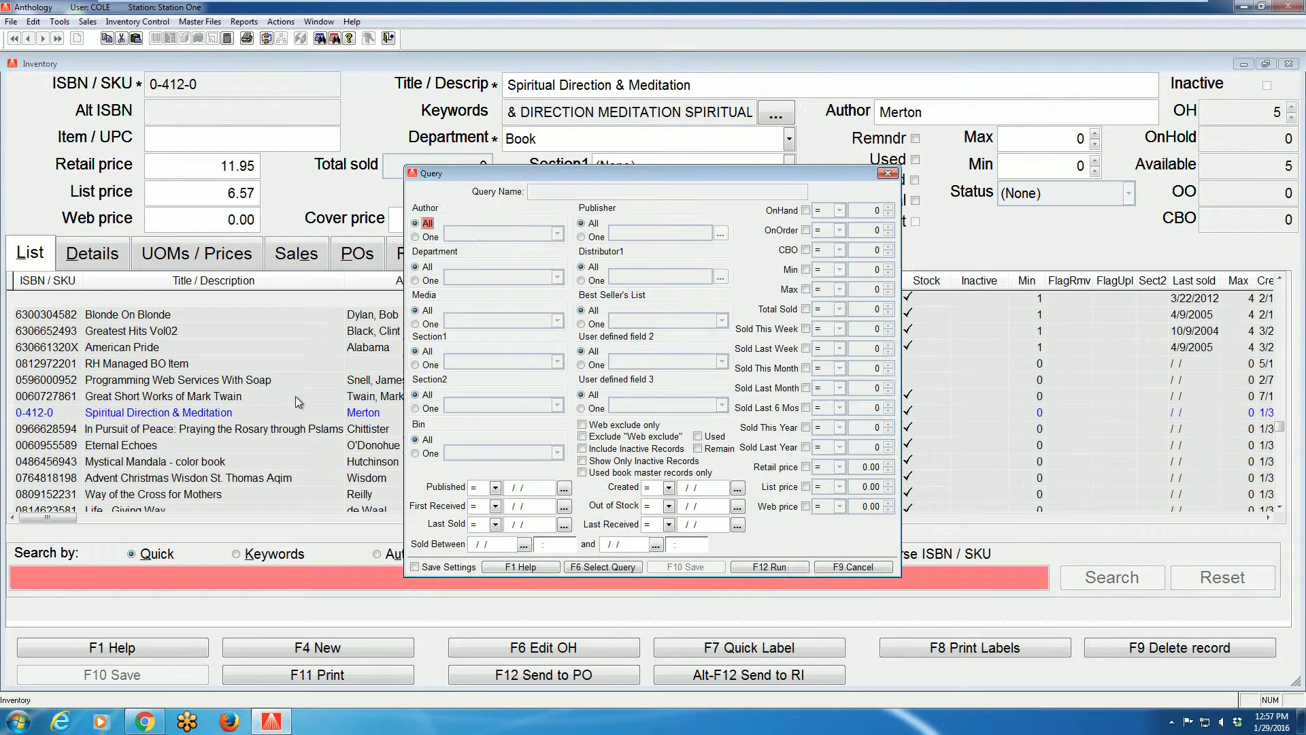
pyautogui.click(806, 210)
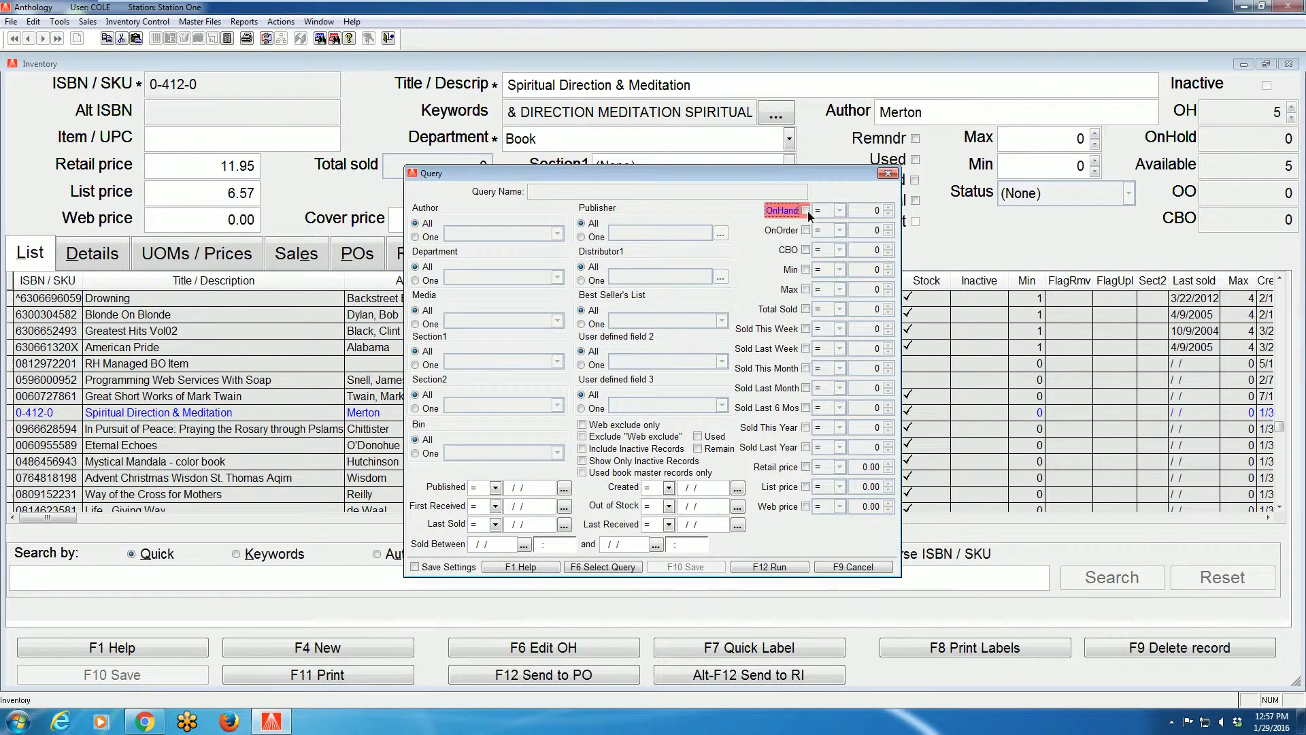
pyautogui.click(839, 210)
pyautogui.click(831, 232)
pyautogui.click(887, 207)
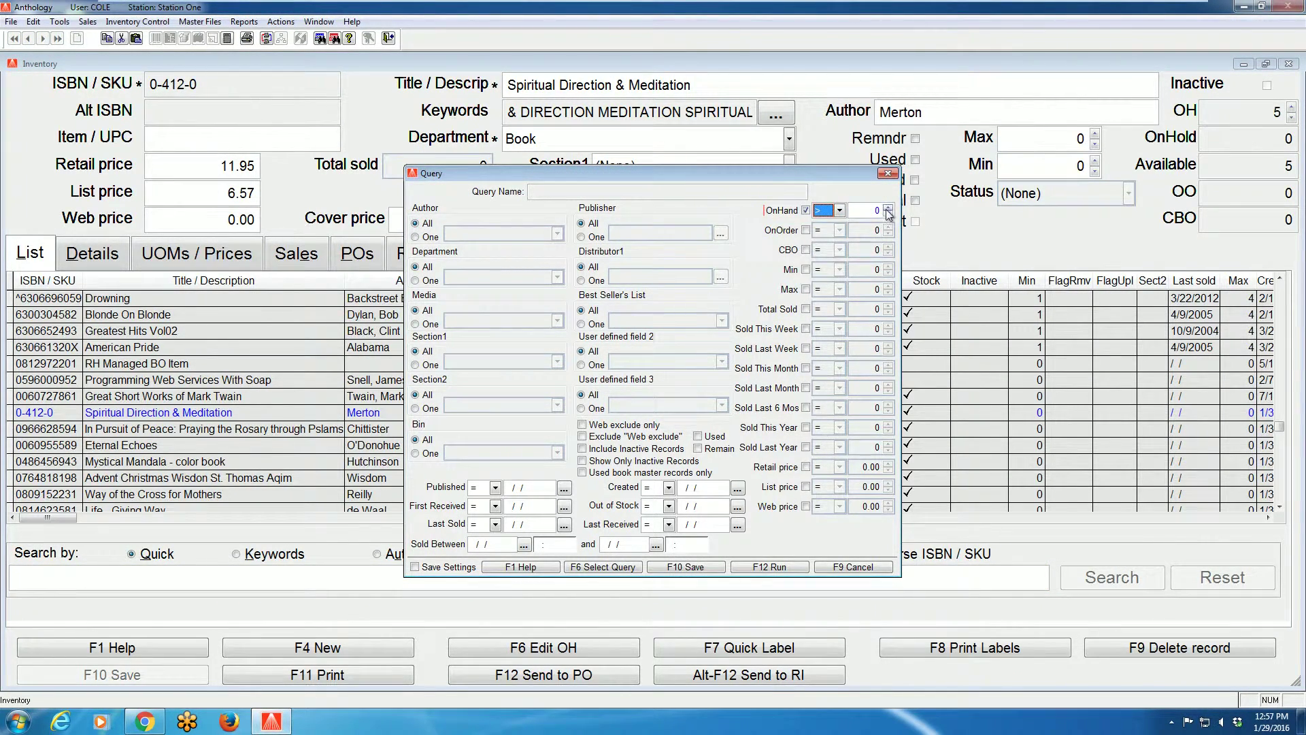
# Limit the query to the Book department and run it
pyautogui.click(415, 280)
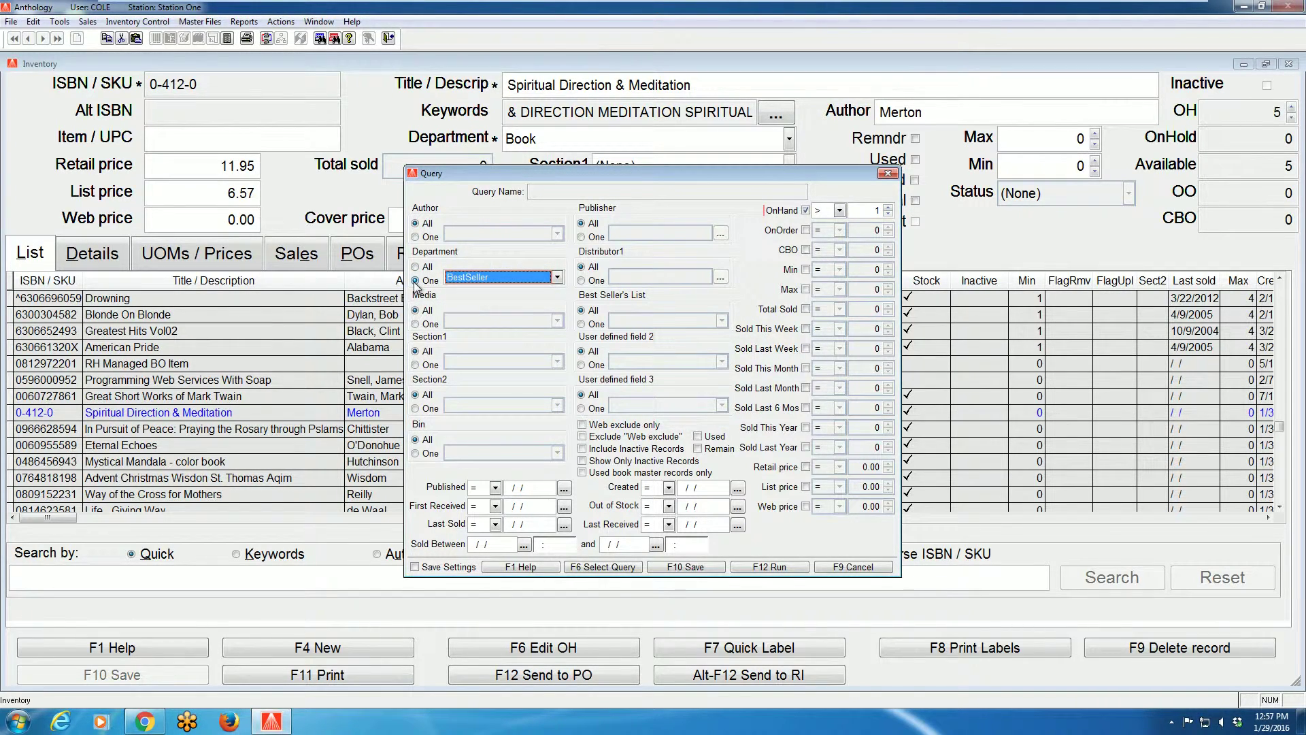
pyautogui.press('Down')
pyautogui.click(769, 565)
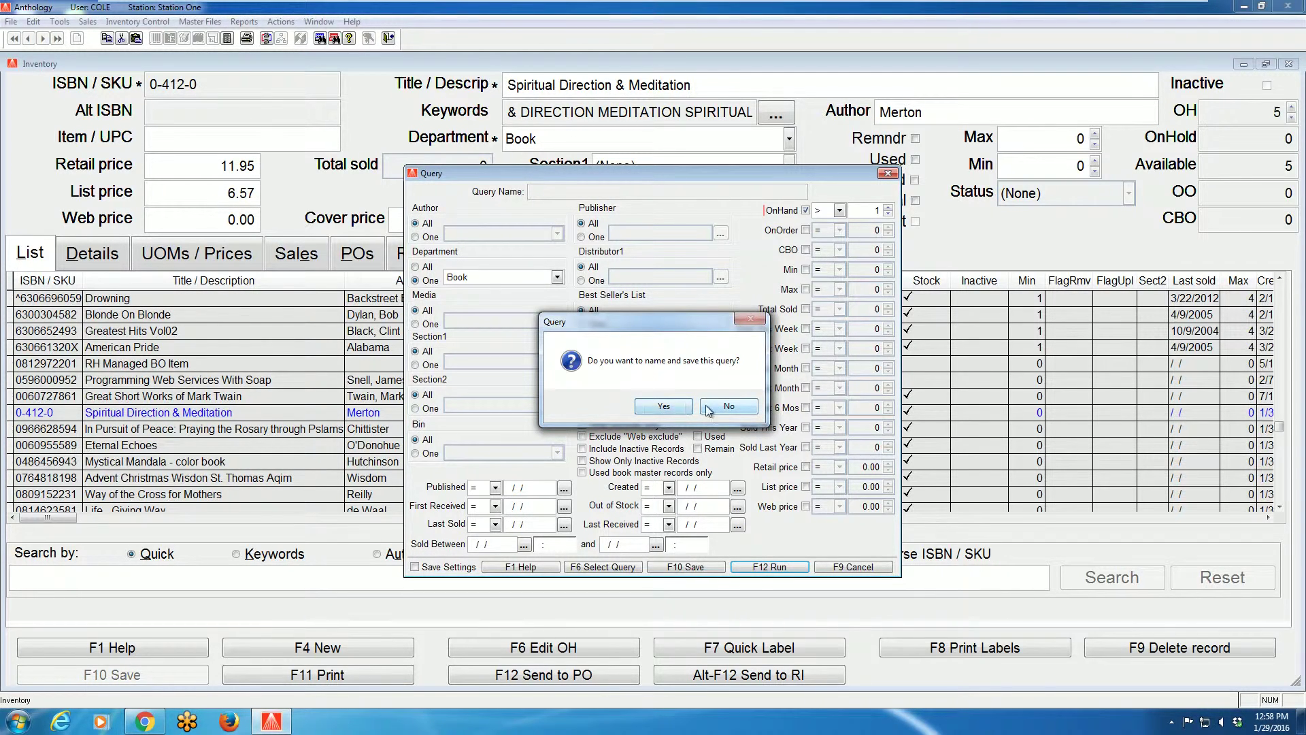
# Save the query under the name 'Inv' and apply it to the inventory list
pyautogui.click(663, 408)
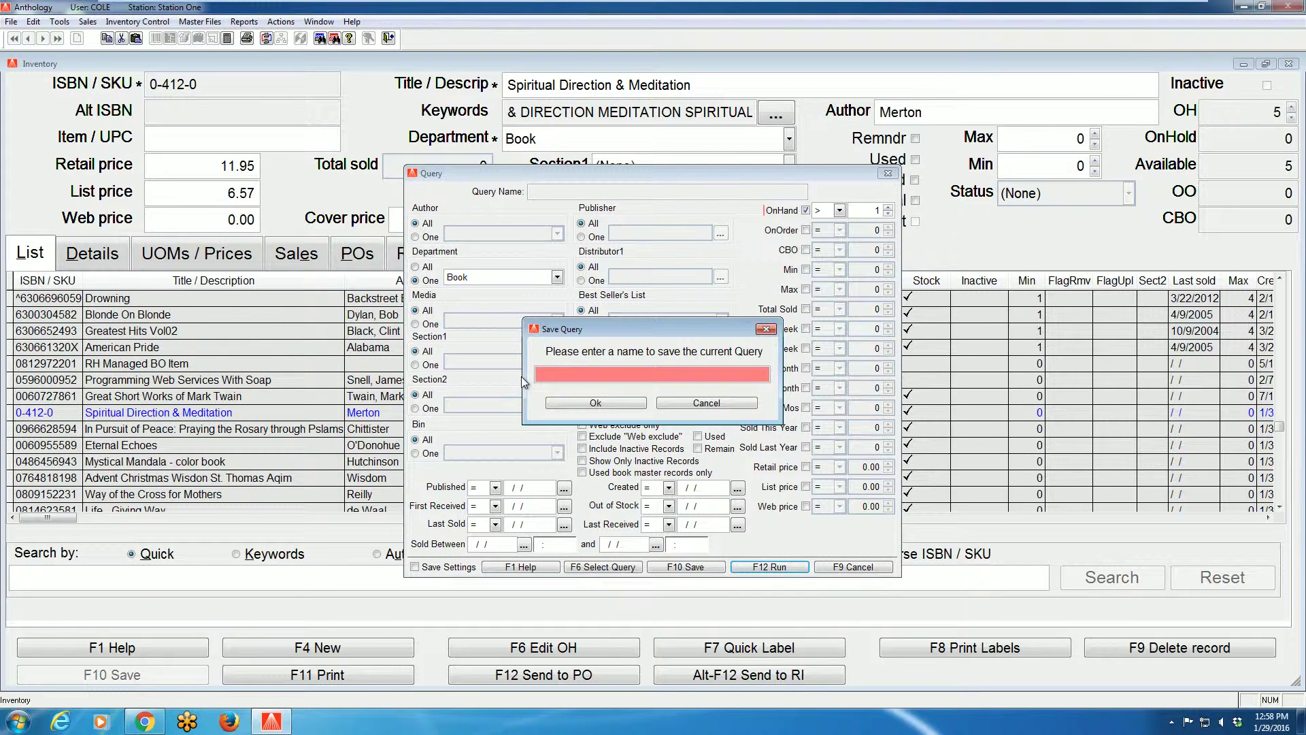
pyautogui.write('Inv')
pyautogui.click(596, 403)
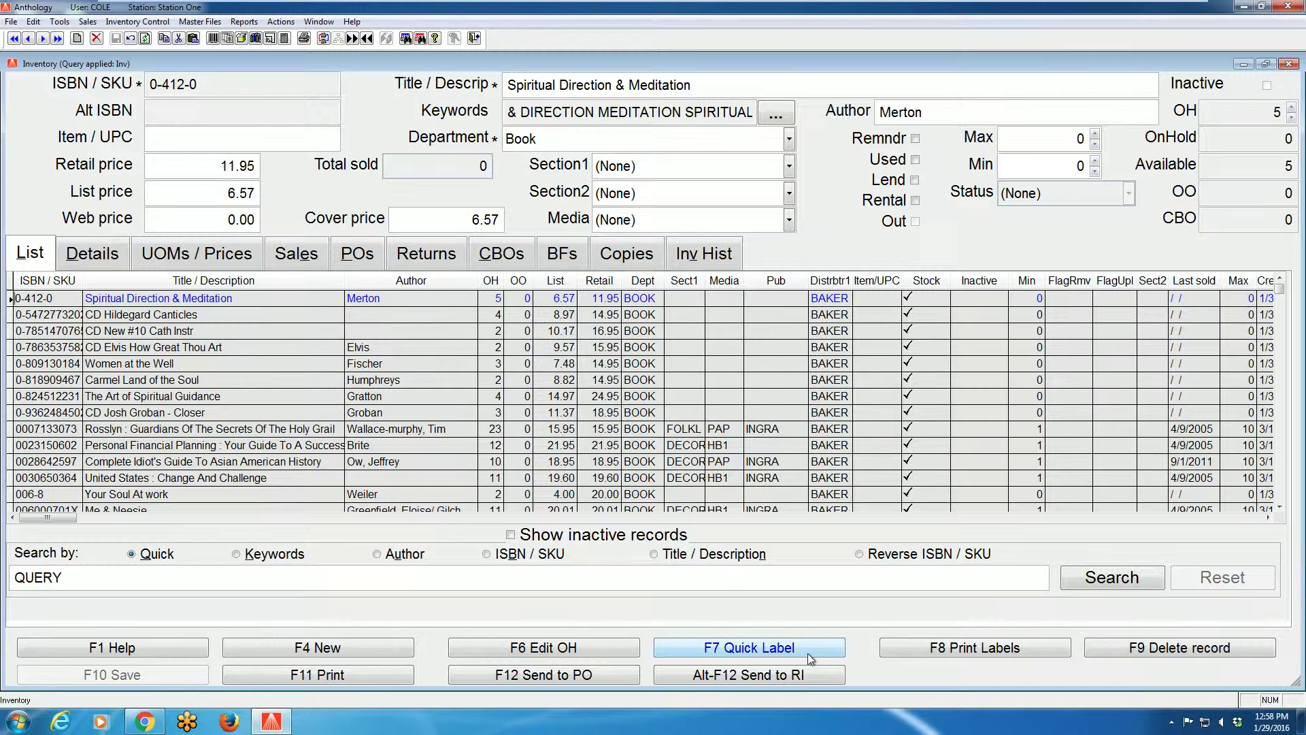
# Cancel out of label printing and start a custom report of the queried items
pyautogui.click(936, 652)
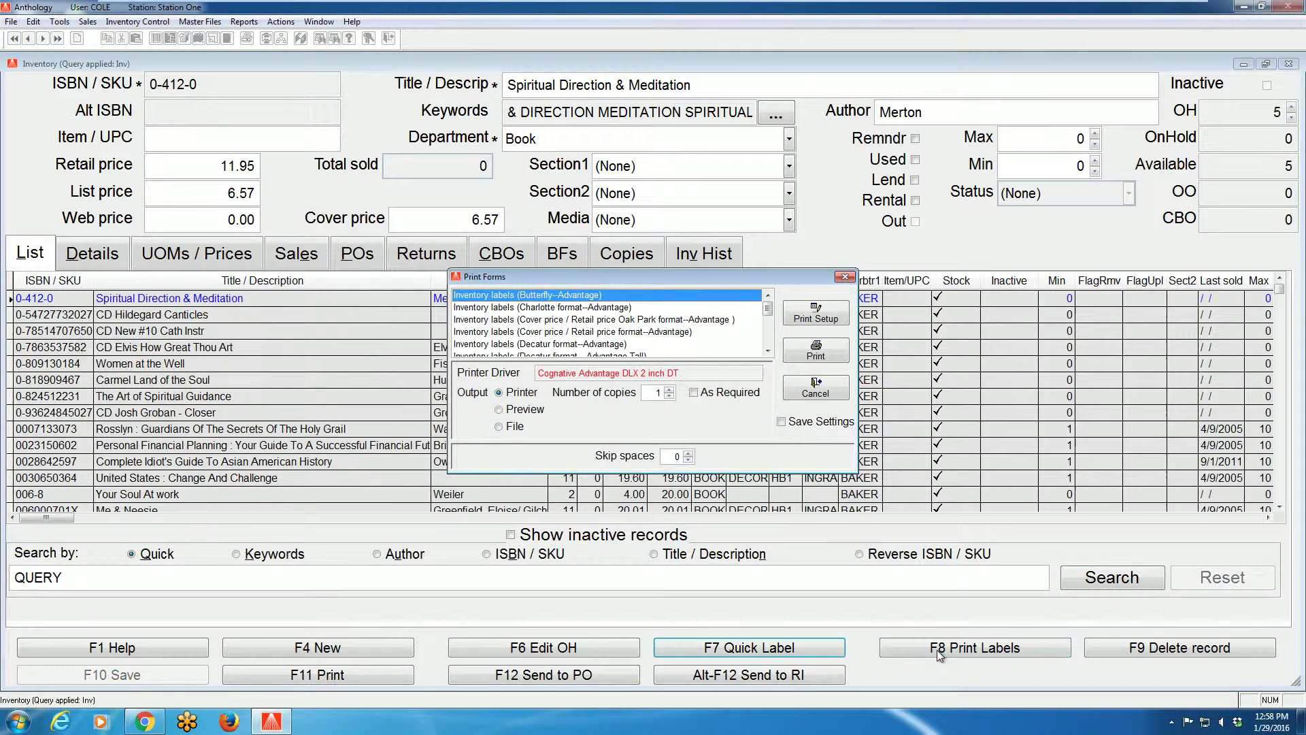
pyautogui.click(823, 391)
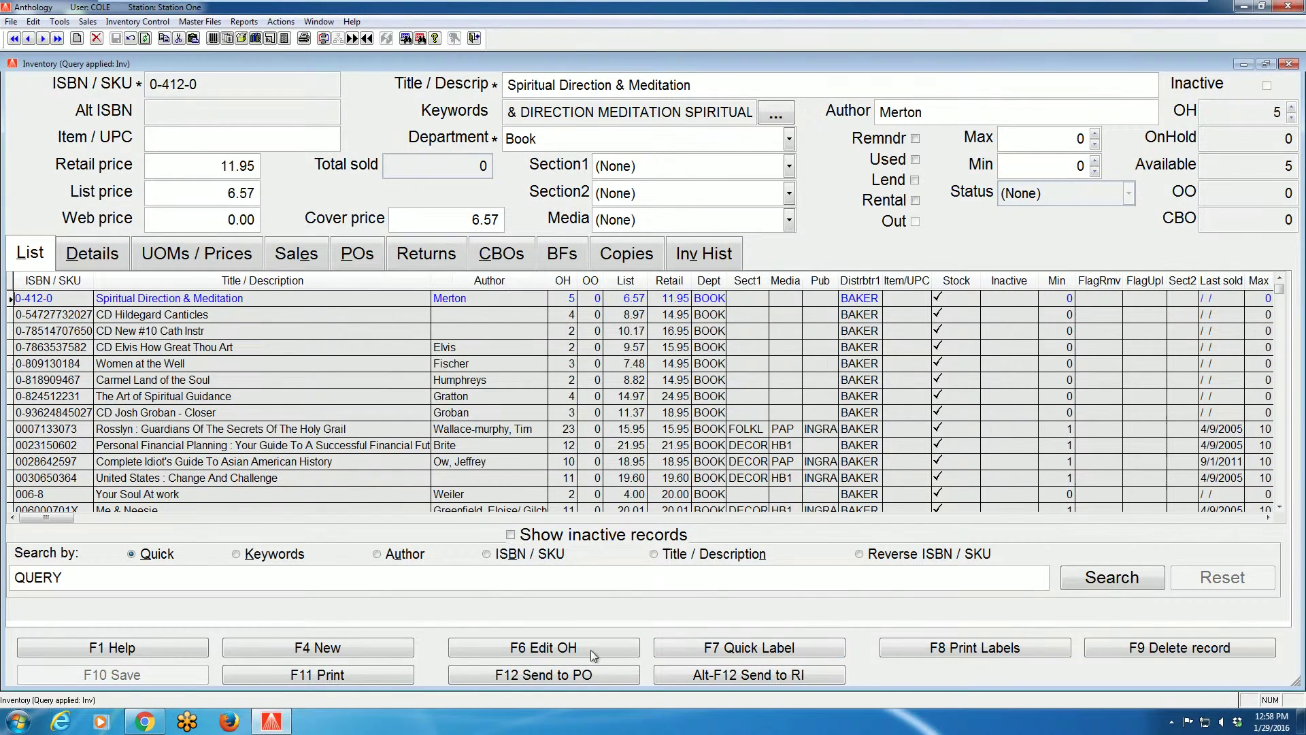
pyautogui.click(353, 682)
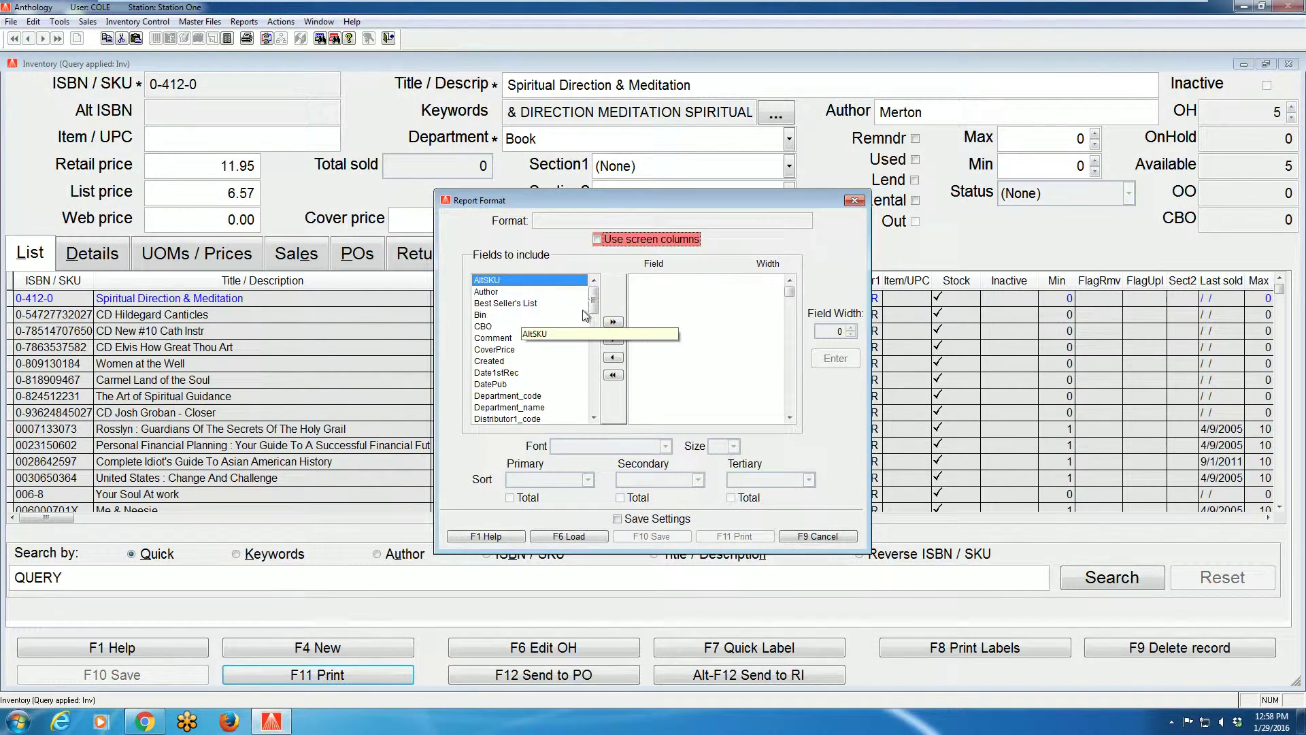
# Add ISBN/SKU, Title/Descrip, Section1_code and OnHand to the report fields
pyautogui.moveTo(595, 304); pyautogui.dragTo(597, 318)
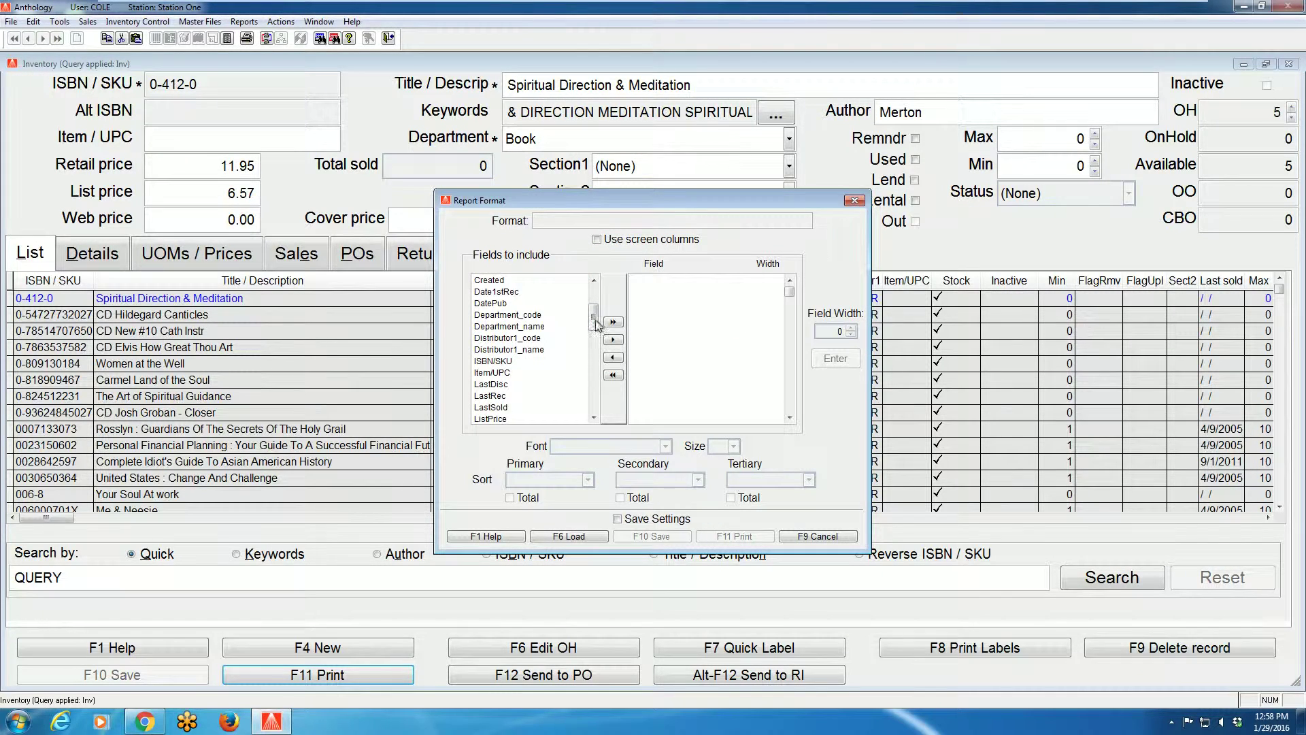
pyautogui.doubleClick(500, 361)
pyautogui.scroll(-9, 528, 351)
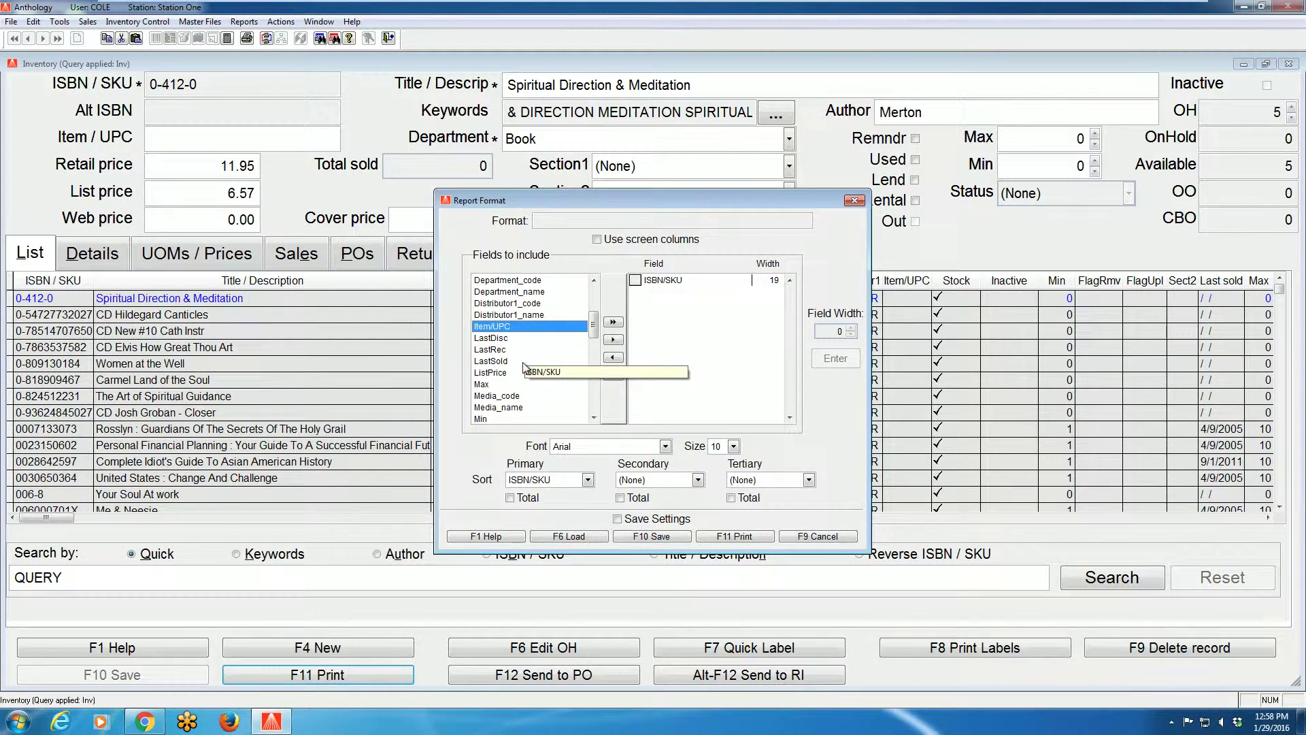
pyautogui.scroll(-3, 512, 384)
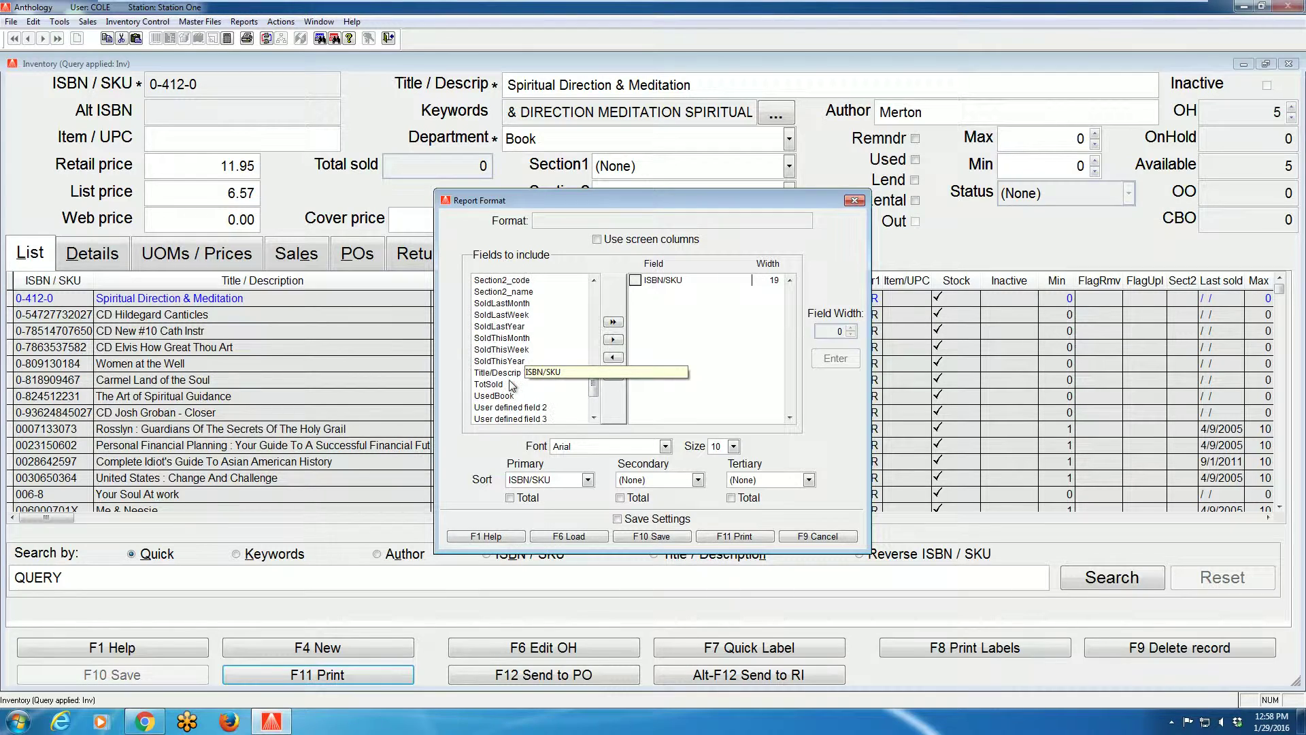
pyautogui.doubleClick(501, 373)
pyautogui.scroll(1, 498, 362)
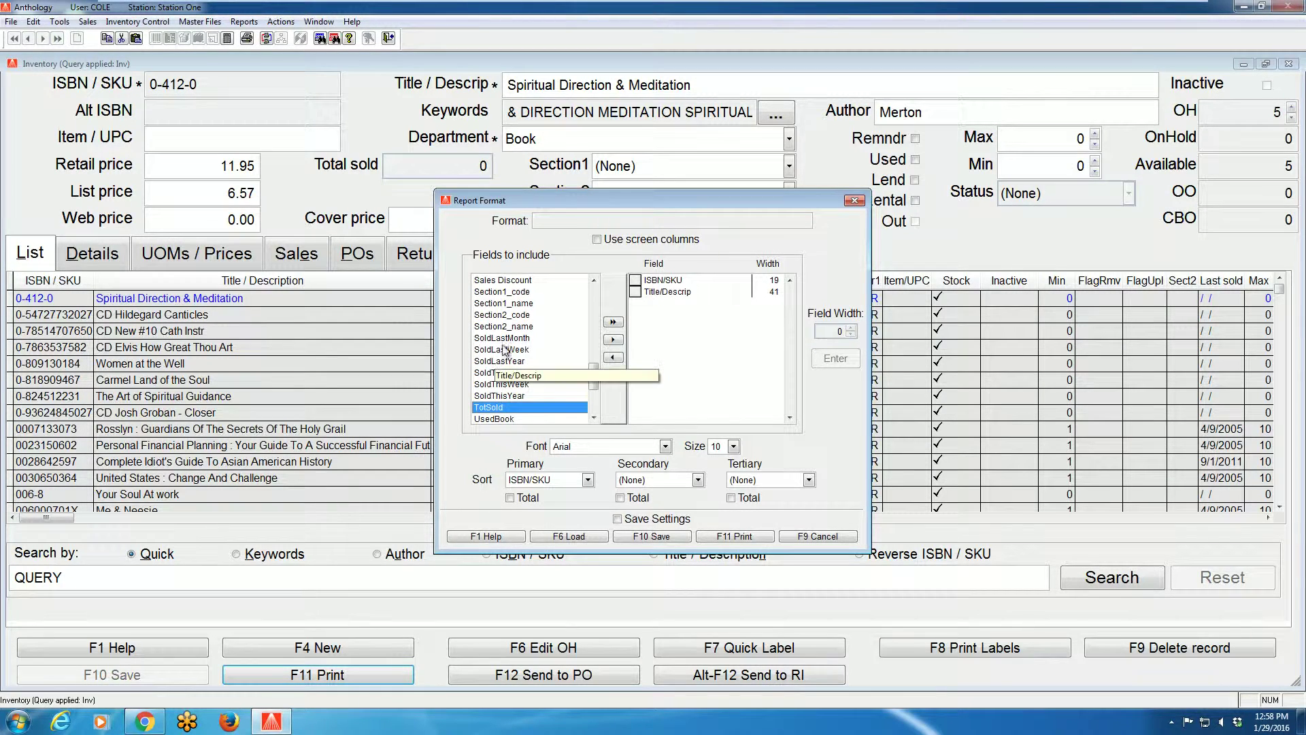
pyautogui.doubleClick(506, 293)
pyautogui.scroll(1, 509, 360)
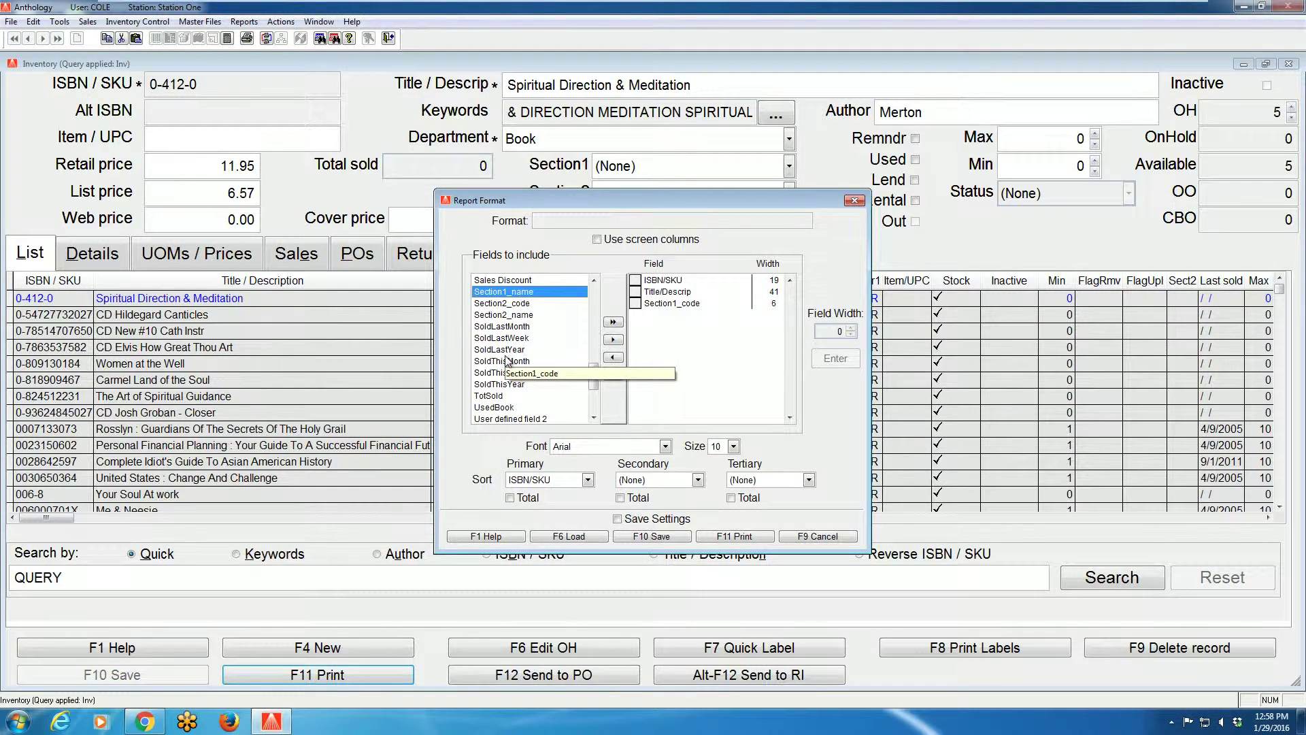
pyautogui.scroll(3, 509, 360)
pyautogui.scroll(3, 508, 362)
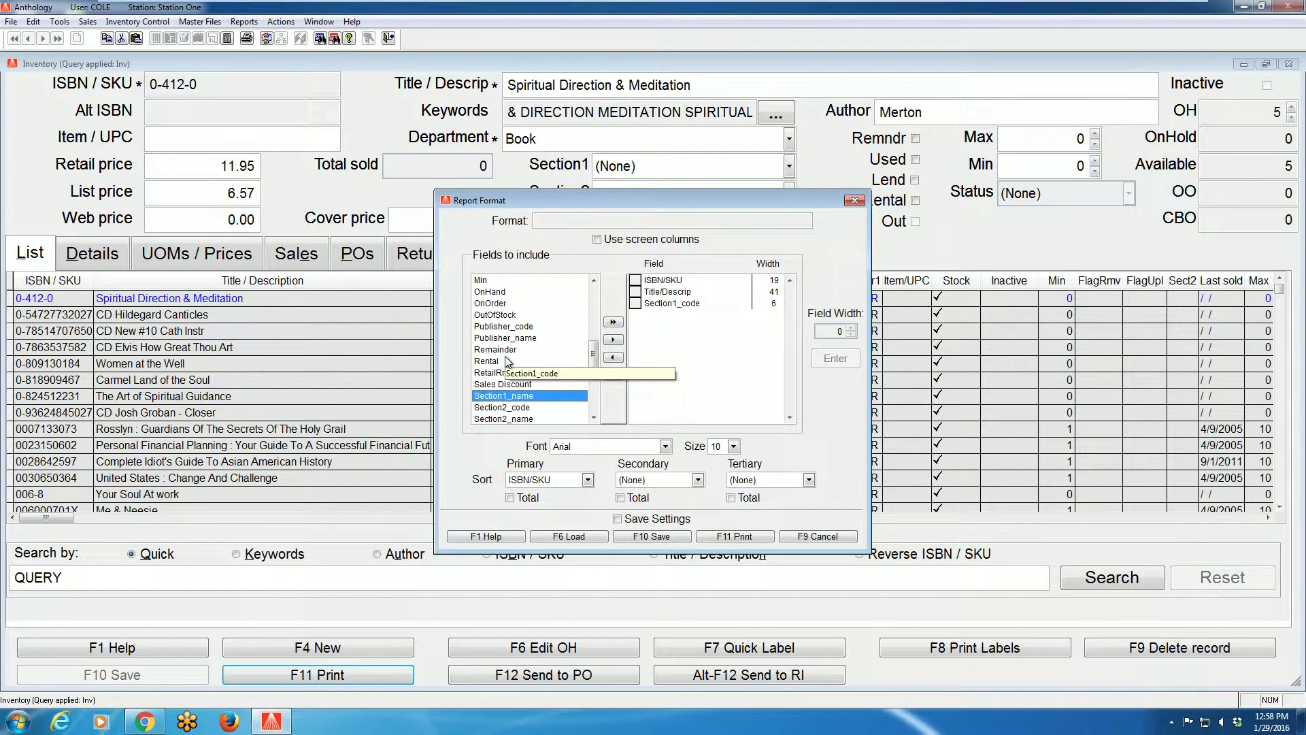
pyautogui.doubleClick(490, 293)
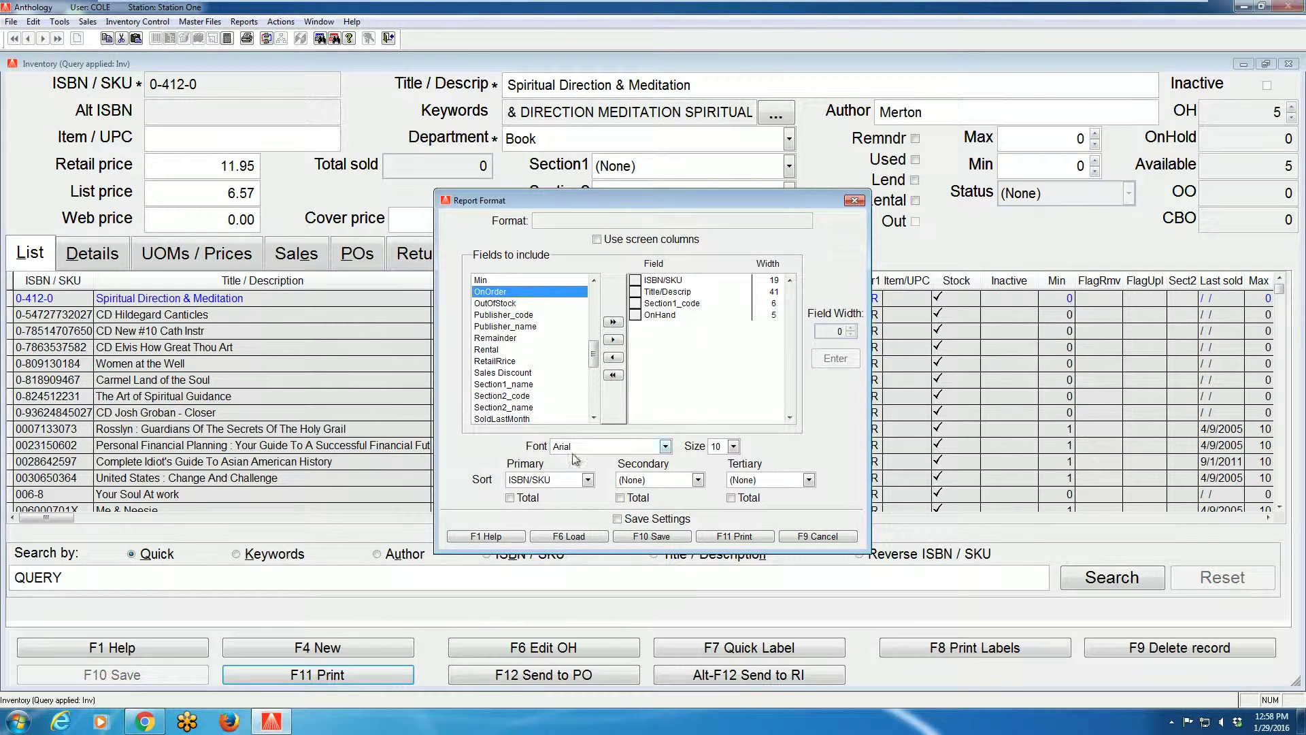
# Sort the report by Section1_code, then OnHand, and print it
pyautogui.click(589, 480)
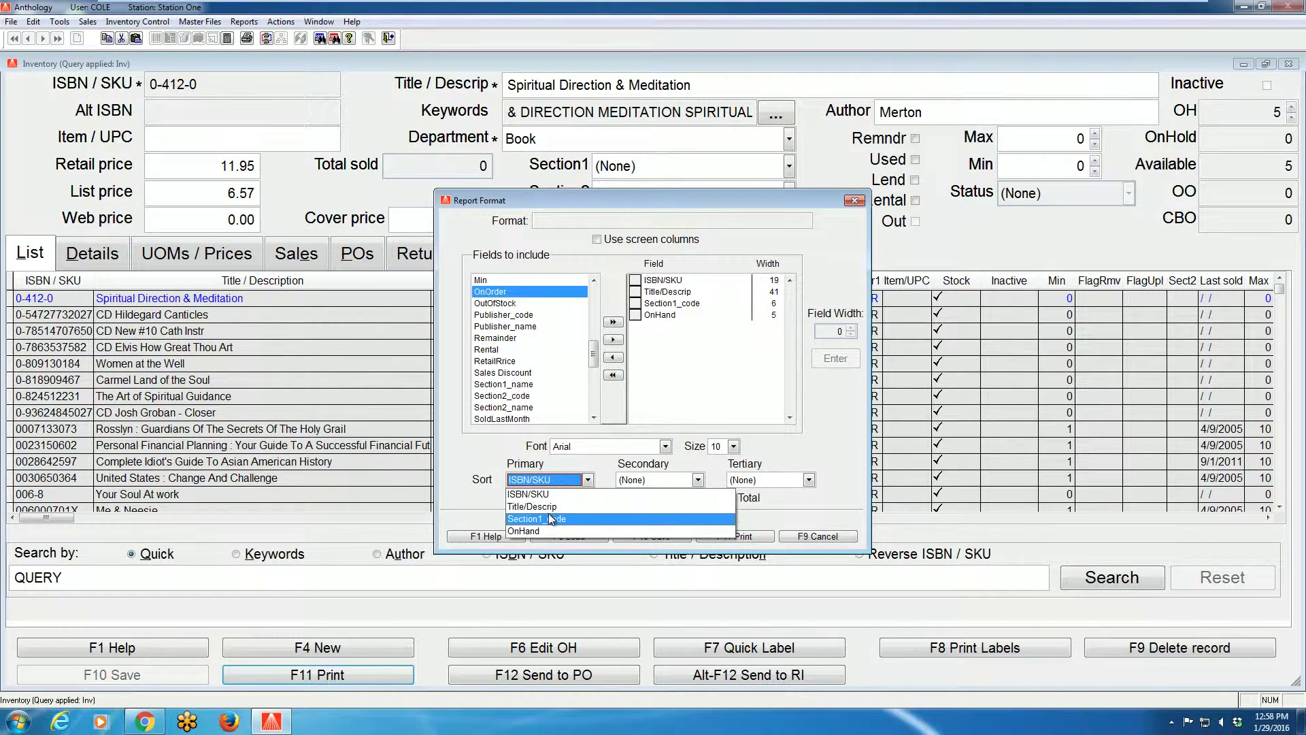
pyautogui.click(549, 513)
pyautogui.click(692, 484)
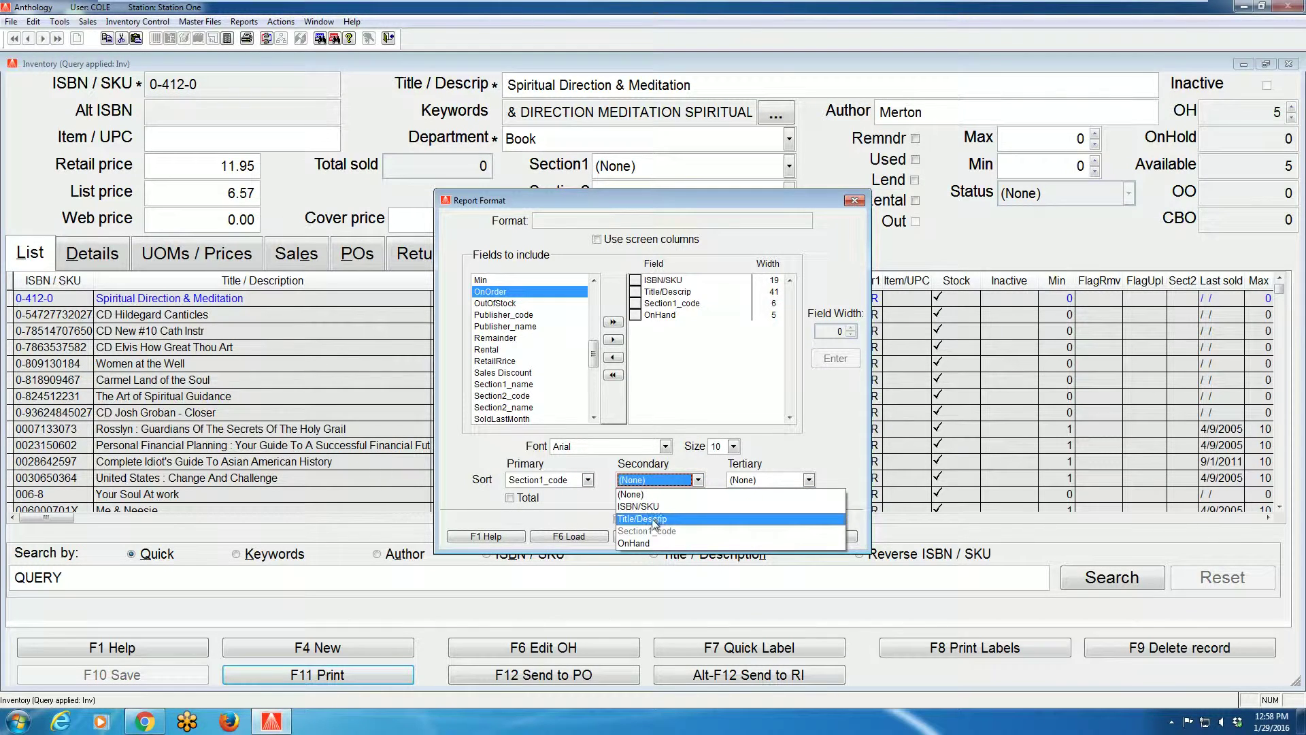
pyautogui.click(648, 541)
pyautogui.click(735, 537)
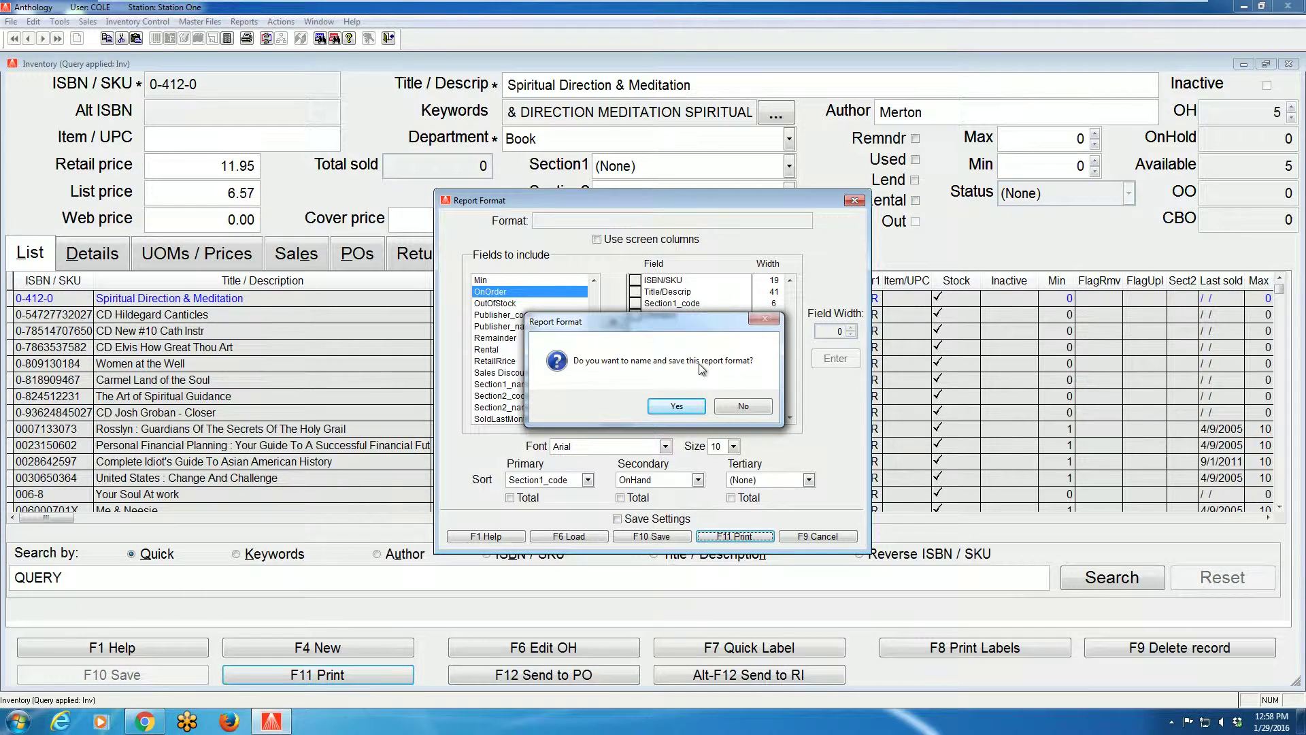
# Skip saving the format, acknowledge the printer notice, and output the report to an Excel file
pyautogui.click(745, 410)
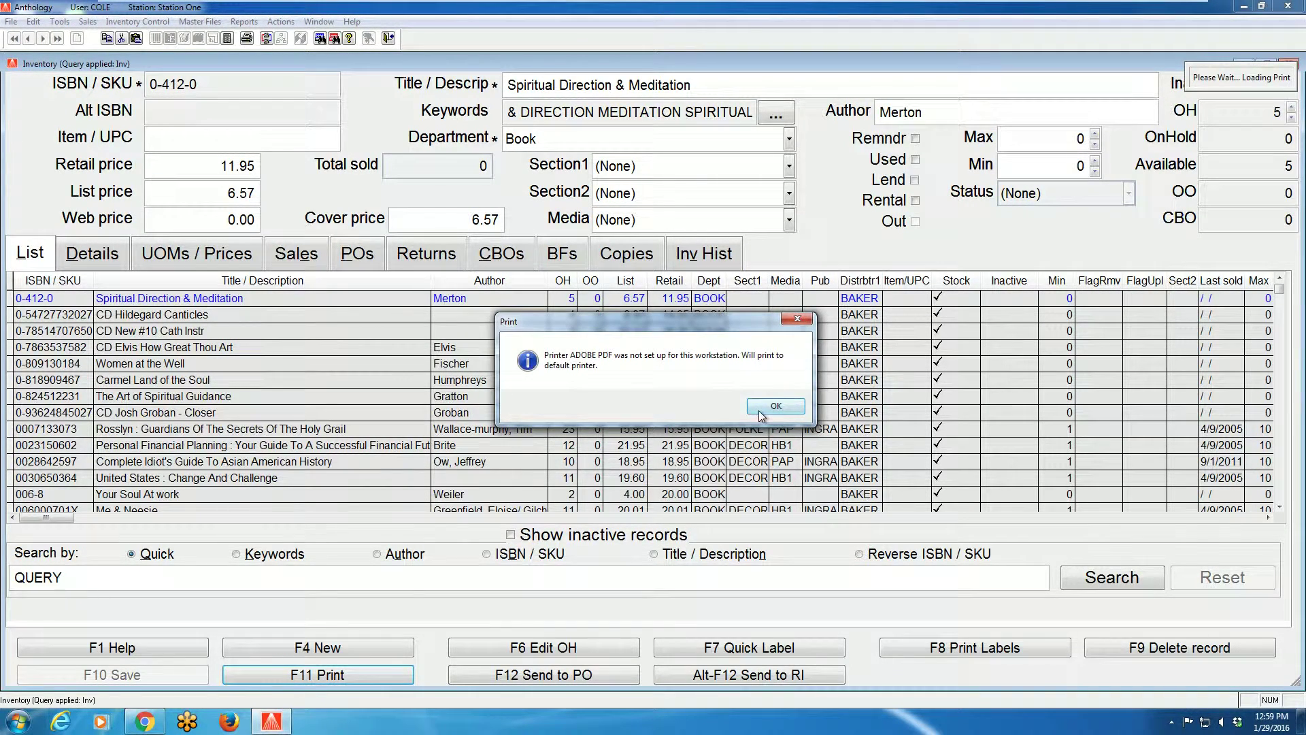
pyautogui.click(759, 411)
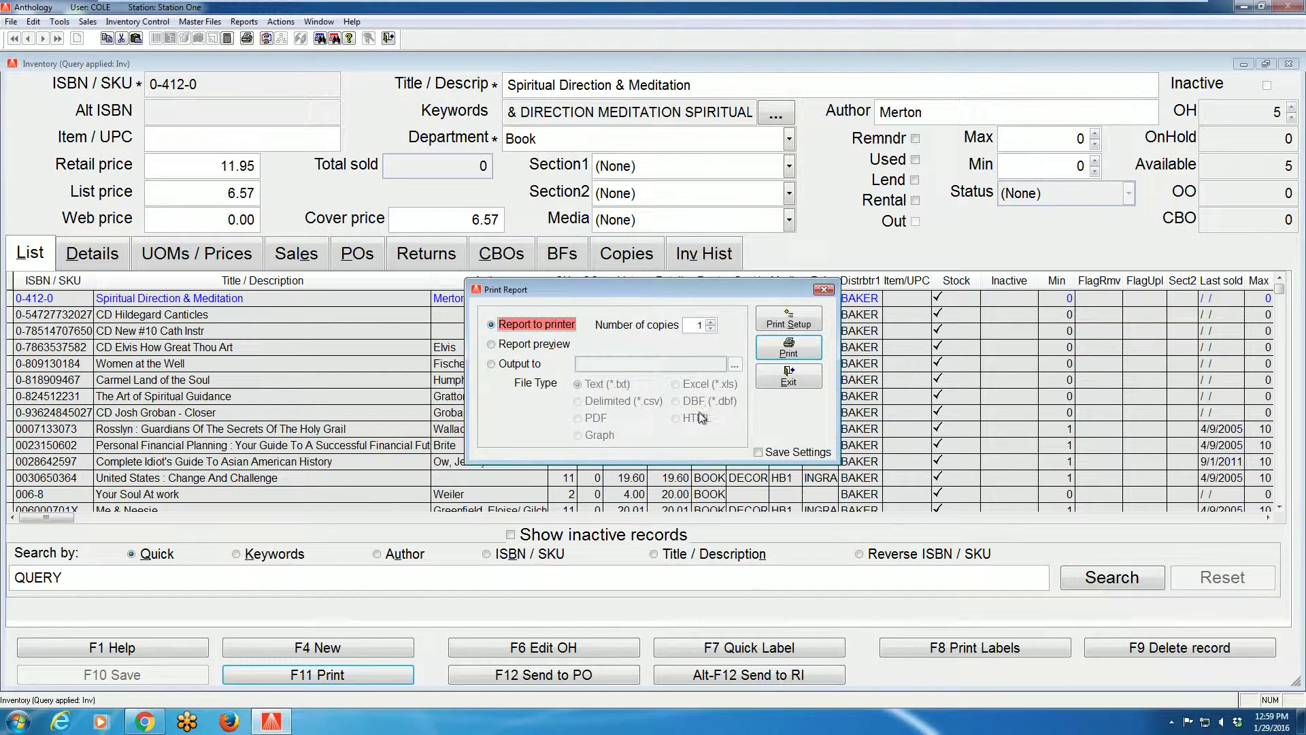
pyautogui.click(519, 345)
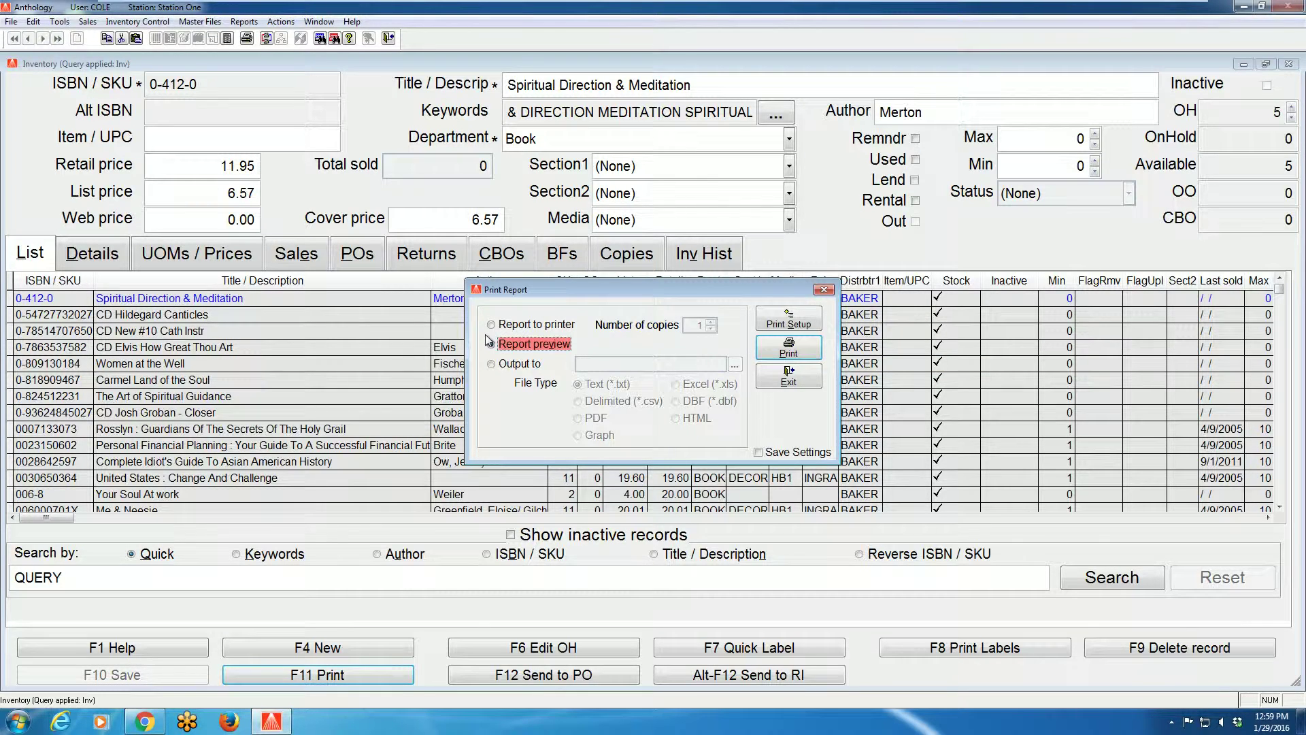
pyautogui.click(516, 366)
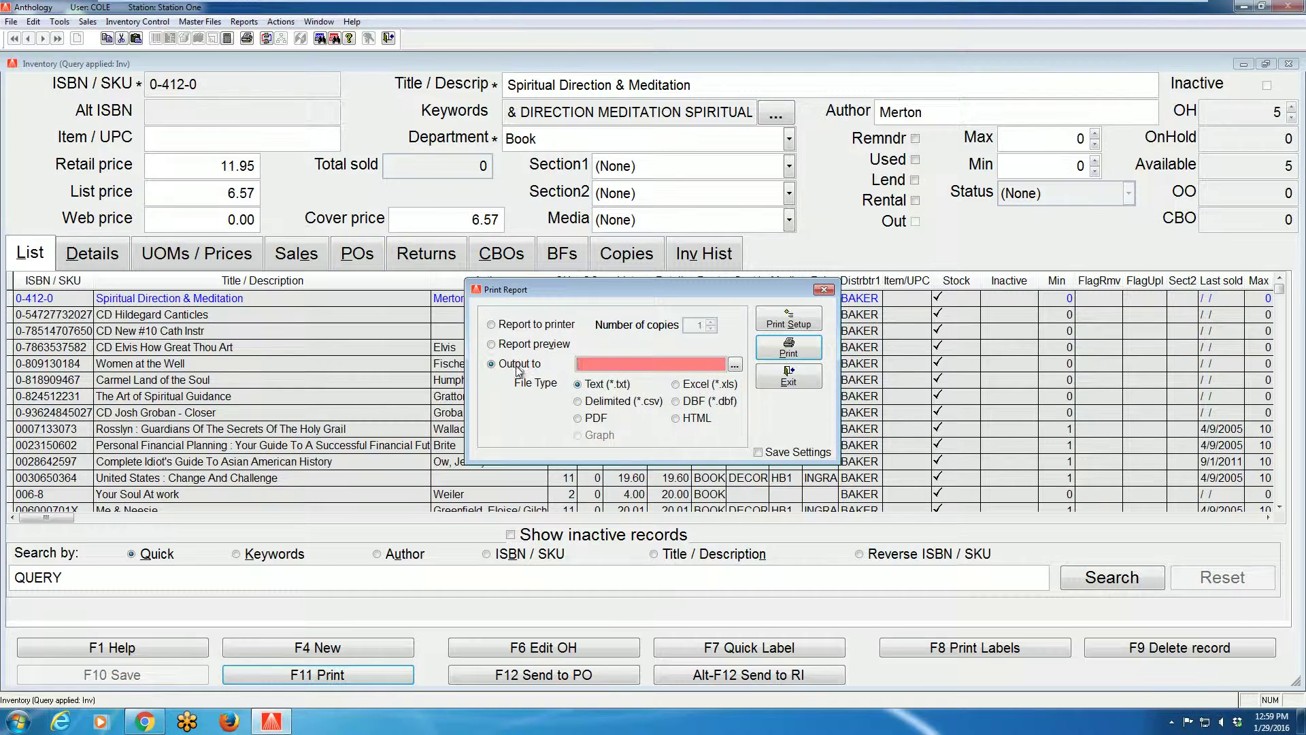
pyautogui.click(677, 384)
# Save the Excel export as 'Invertory Oh Han' in the Report folder, then select report preview
pyautogui.click(735, 365)
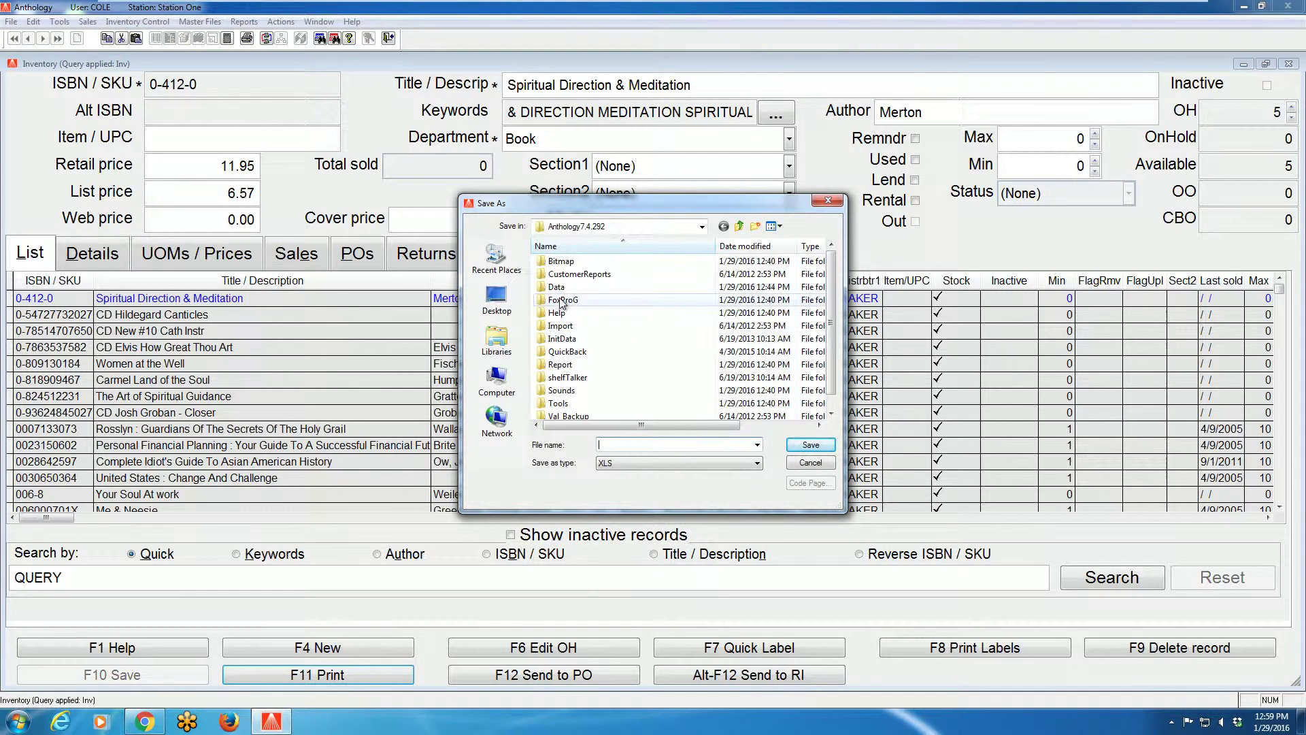
pyautogui.doubleClick(570, 365)
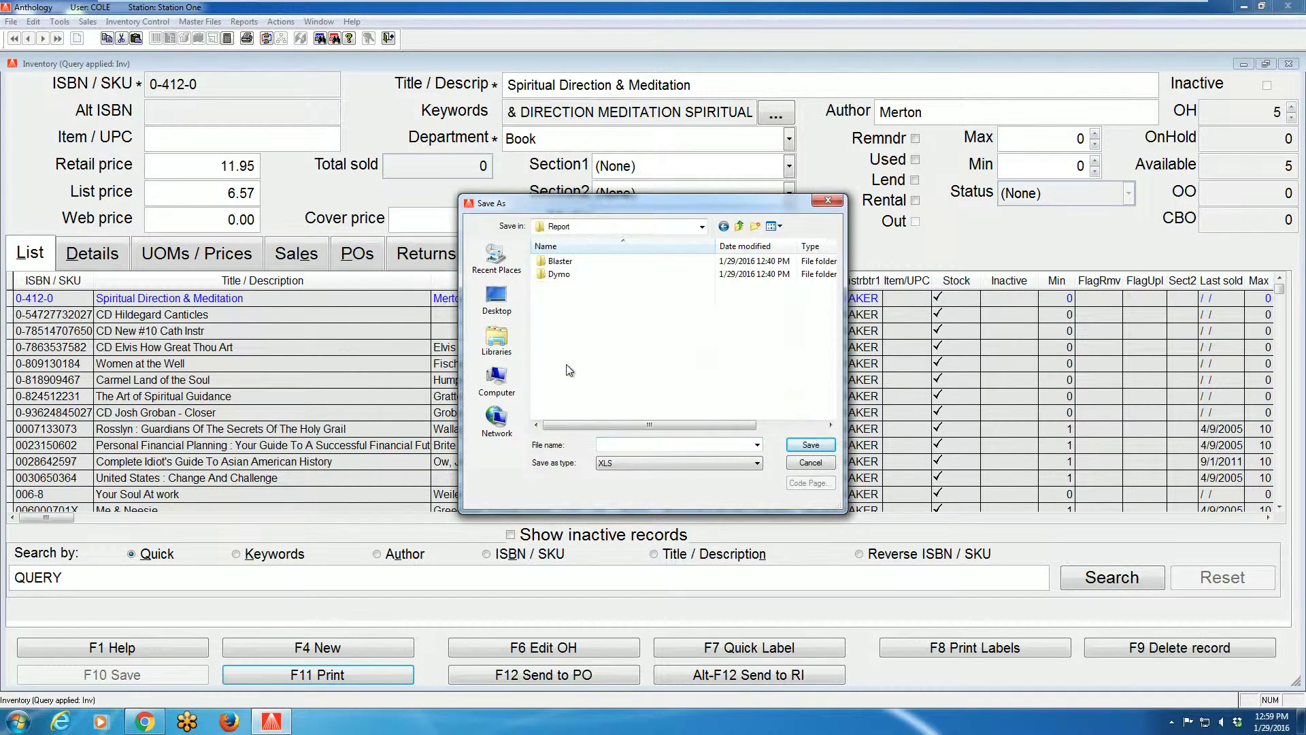
pyautogui.click(619, 444)
pyautogui.write('Invertory Oh Han')
pyautogui.press('Return')
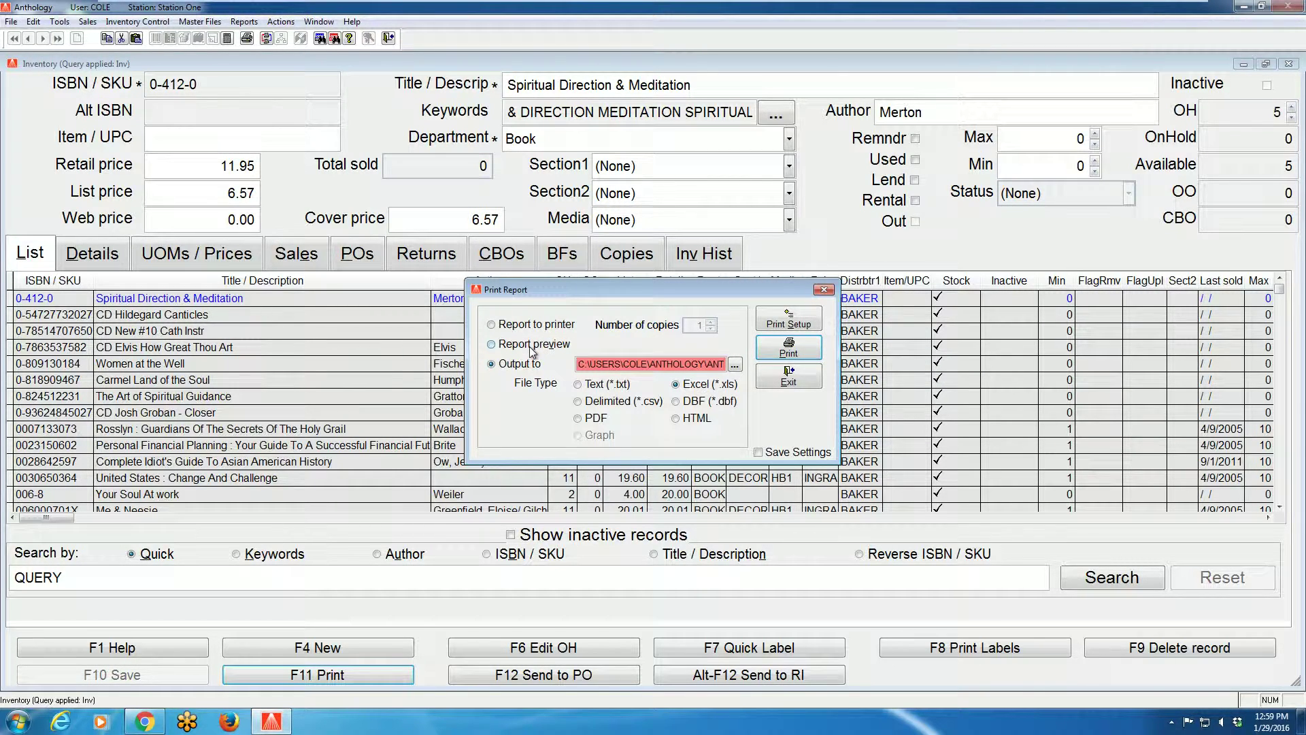
pyautogui.click(532, 345)
# Generate and close the report preview, then cancel the report format without saving it
pyautogui.click(772, 354)
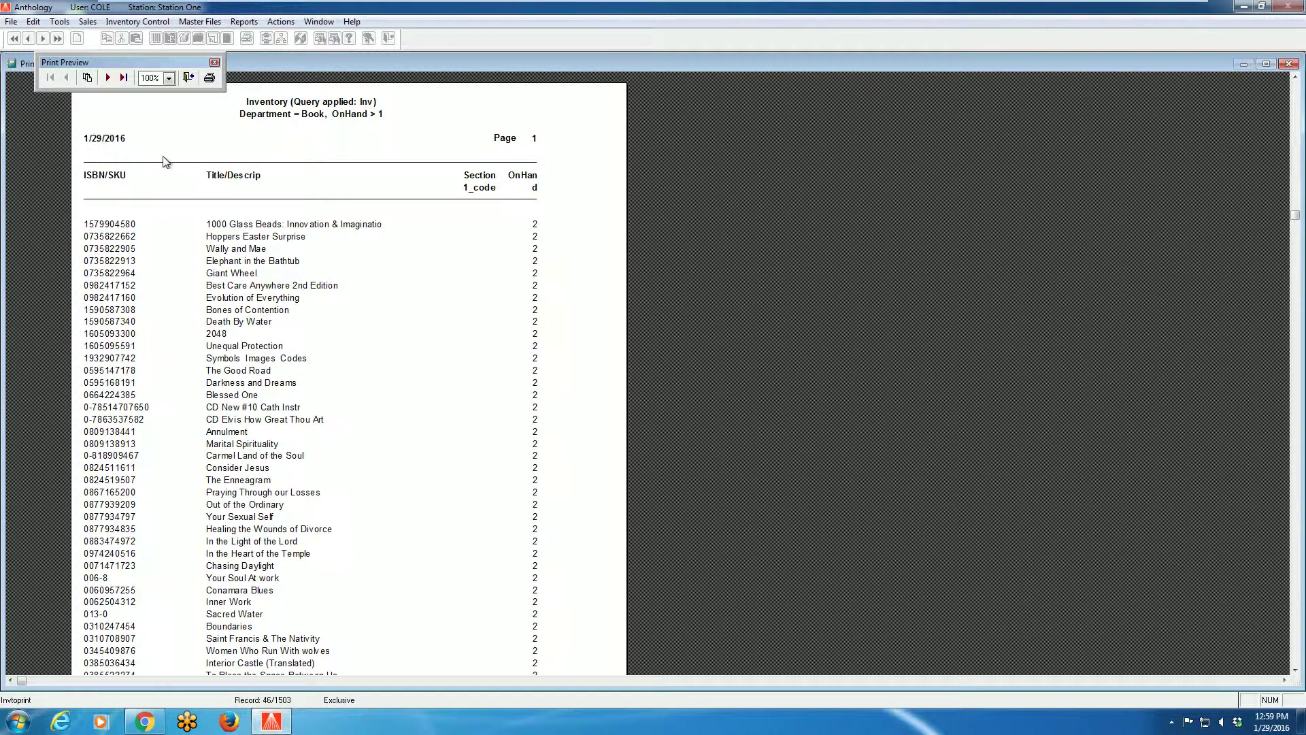
pyautogui.click(189, 78)
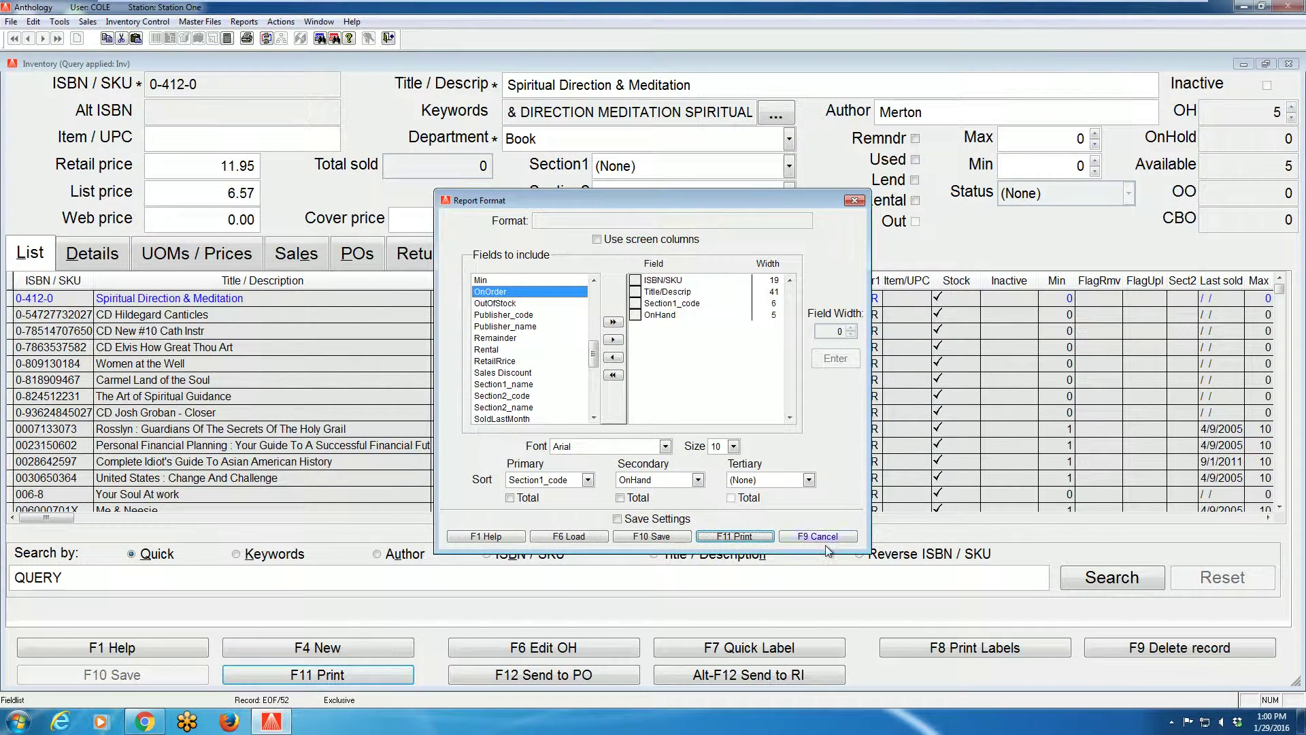
pyautogui.click(823, 538)
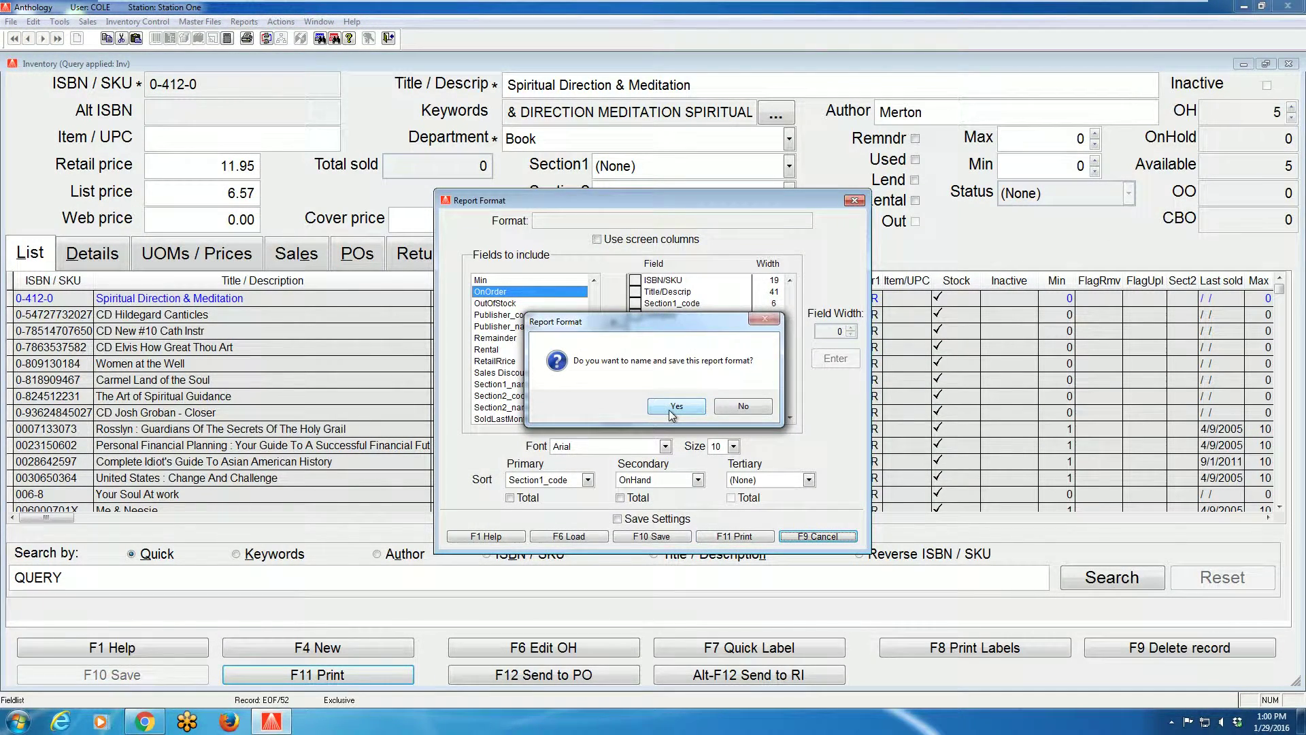
pyautogui.click(732, 412)
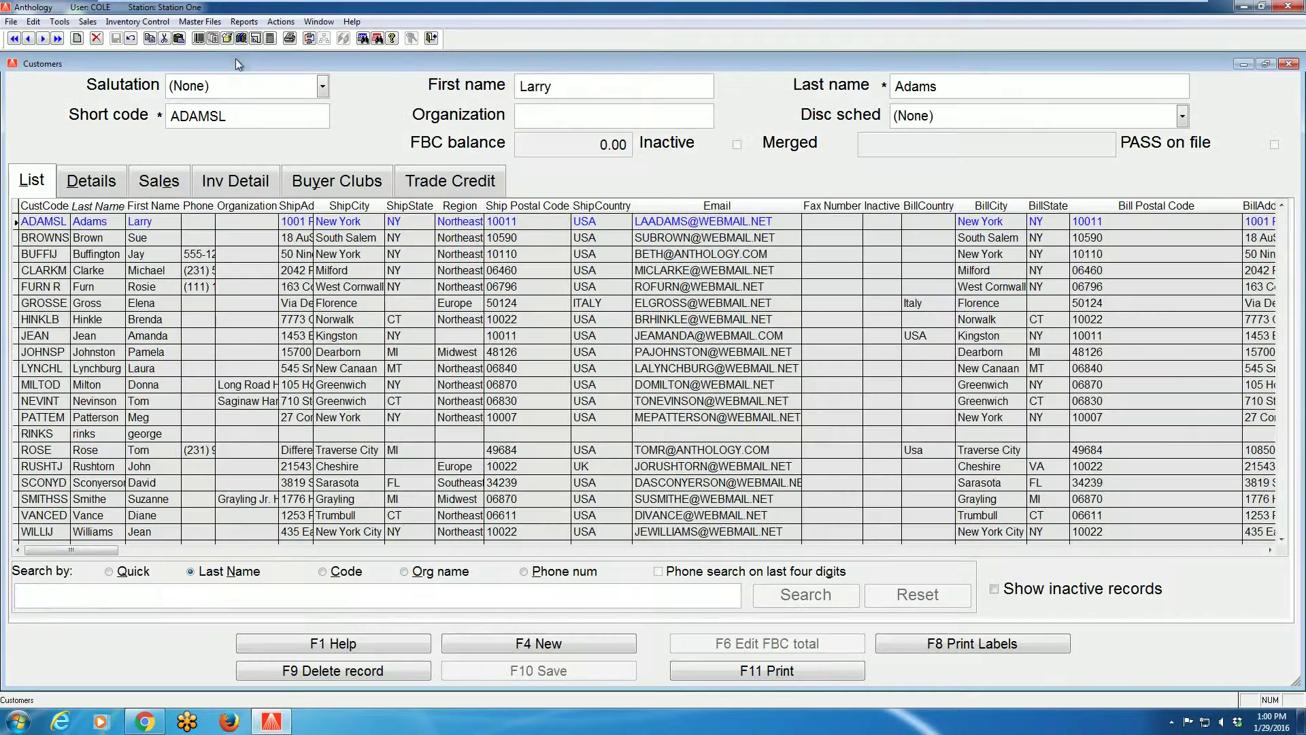
# Build a customer query limited to mailing-list customers
pyautogui.hotkey('alt', 'a')
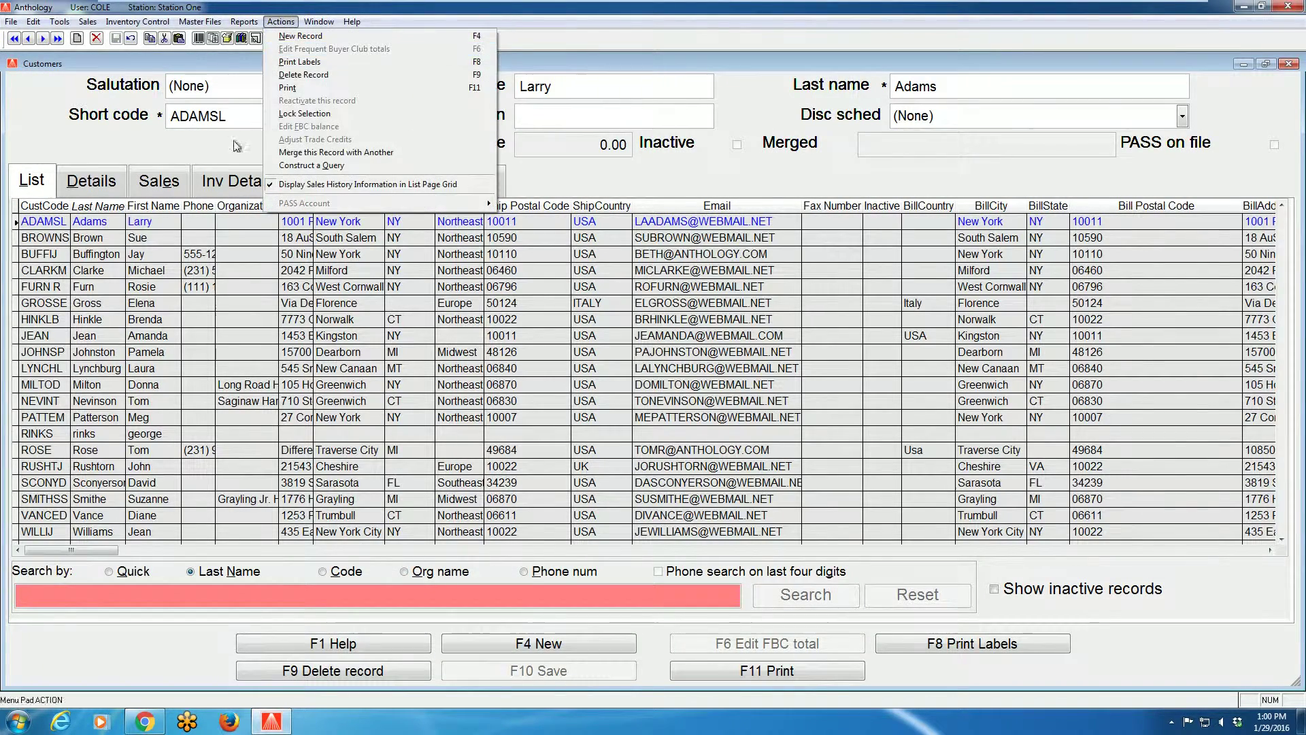
pyautogui.click(306, 165)
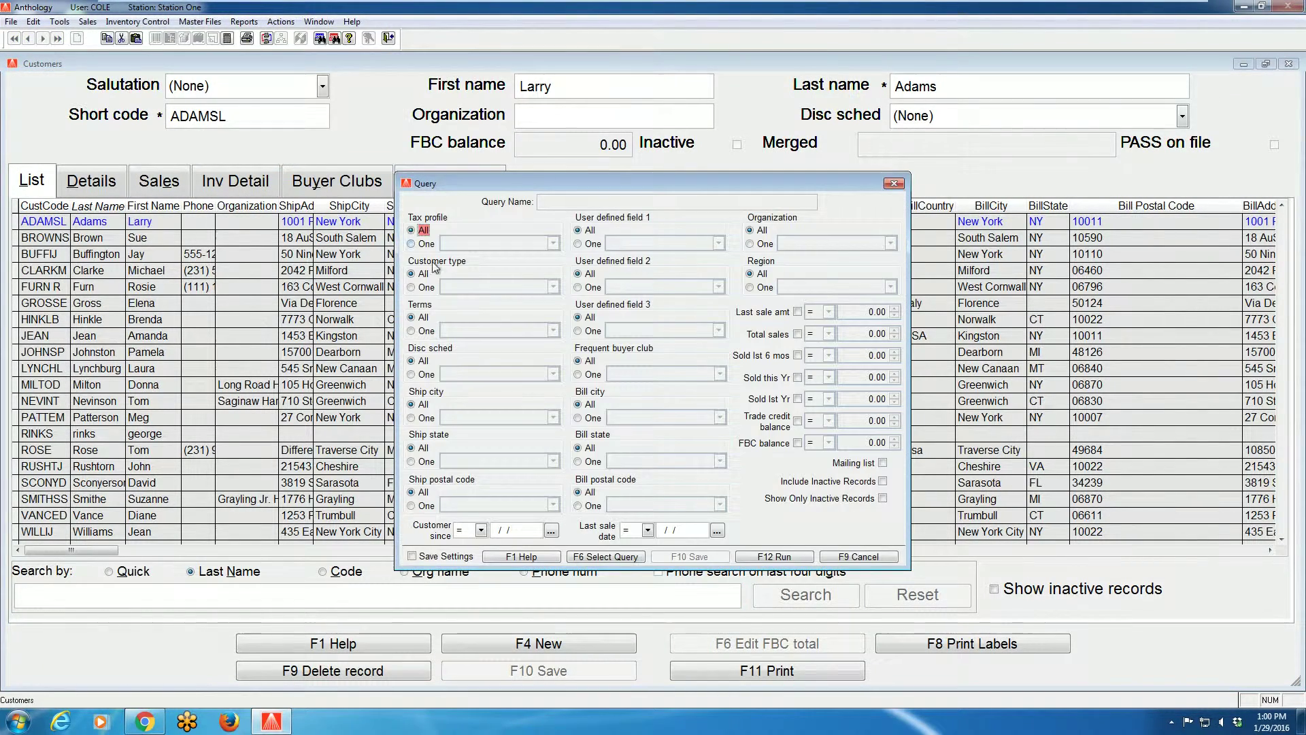
pyautogui.click(882, 463)
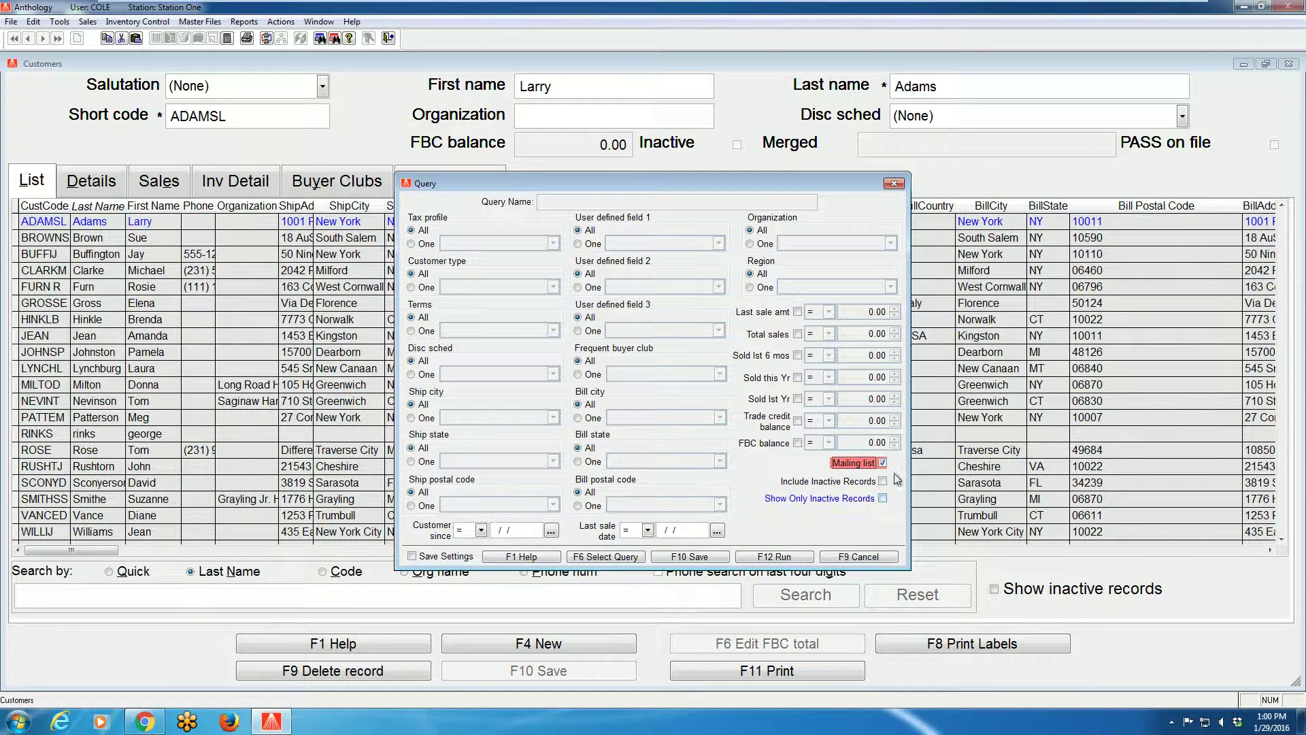
# Check the saved queries list, then cancel the customer query without saving
pyautogui.click(606, 556)
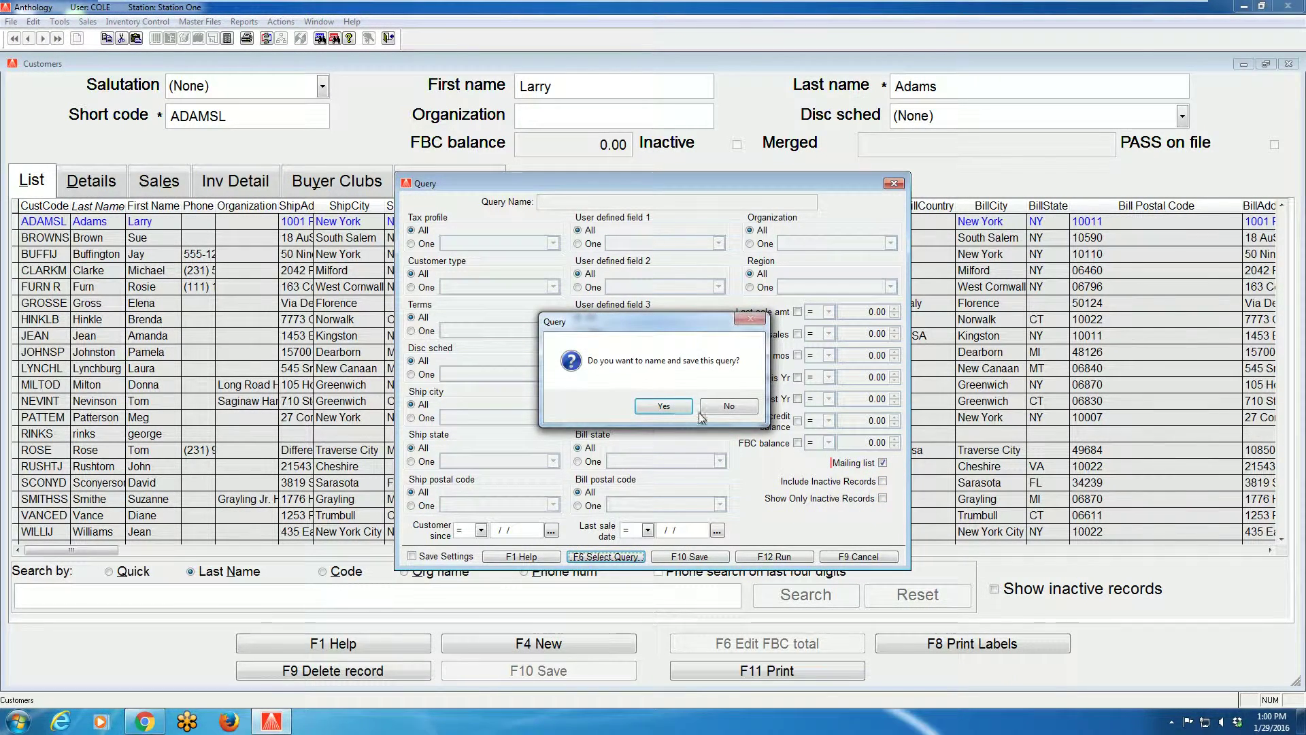
pyautogui.click(701, 408)
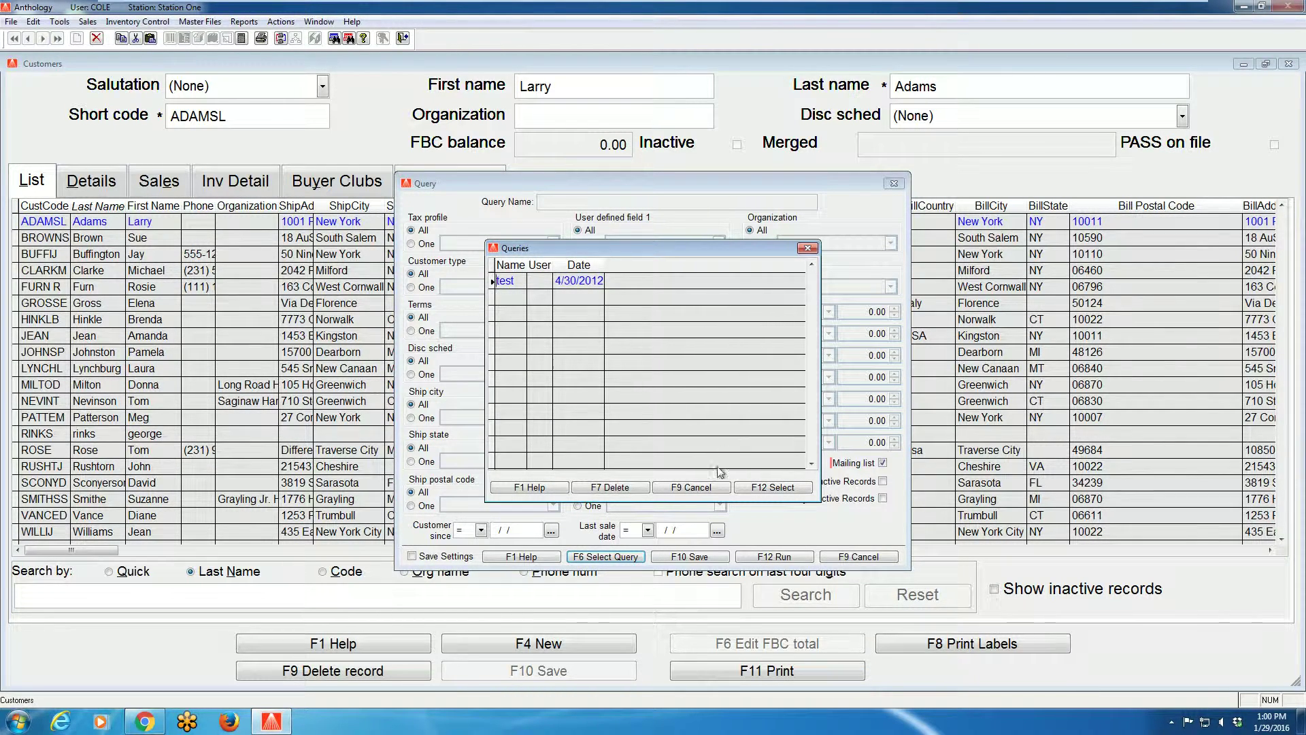
pyautogui.click(708, 487)
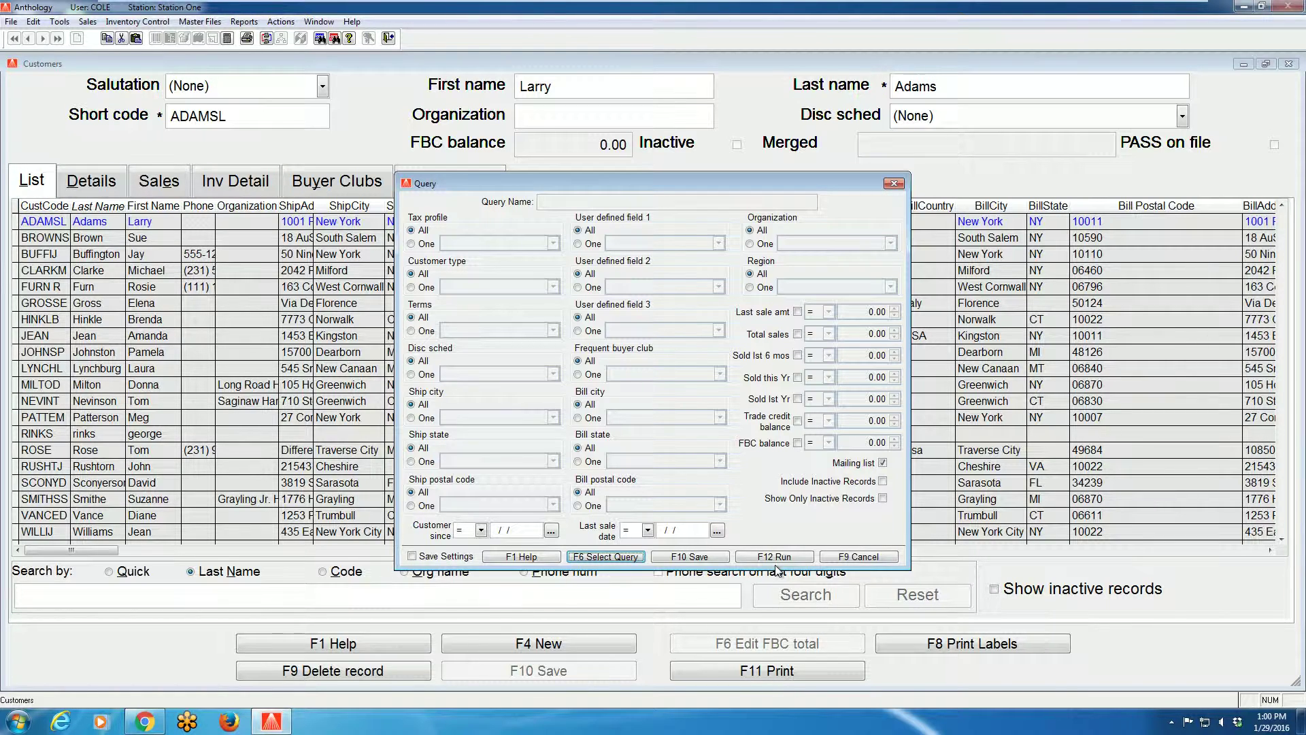
pyautogui.click(858, 556)
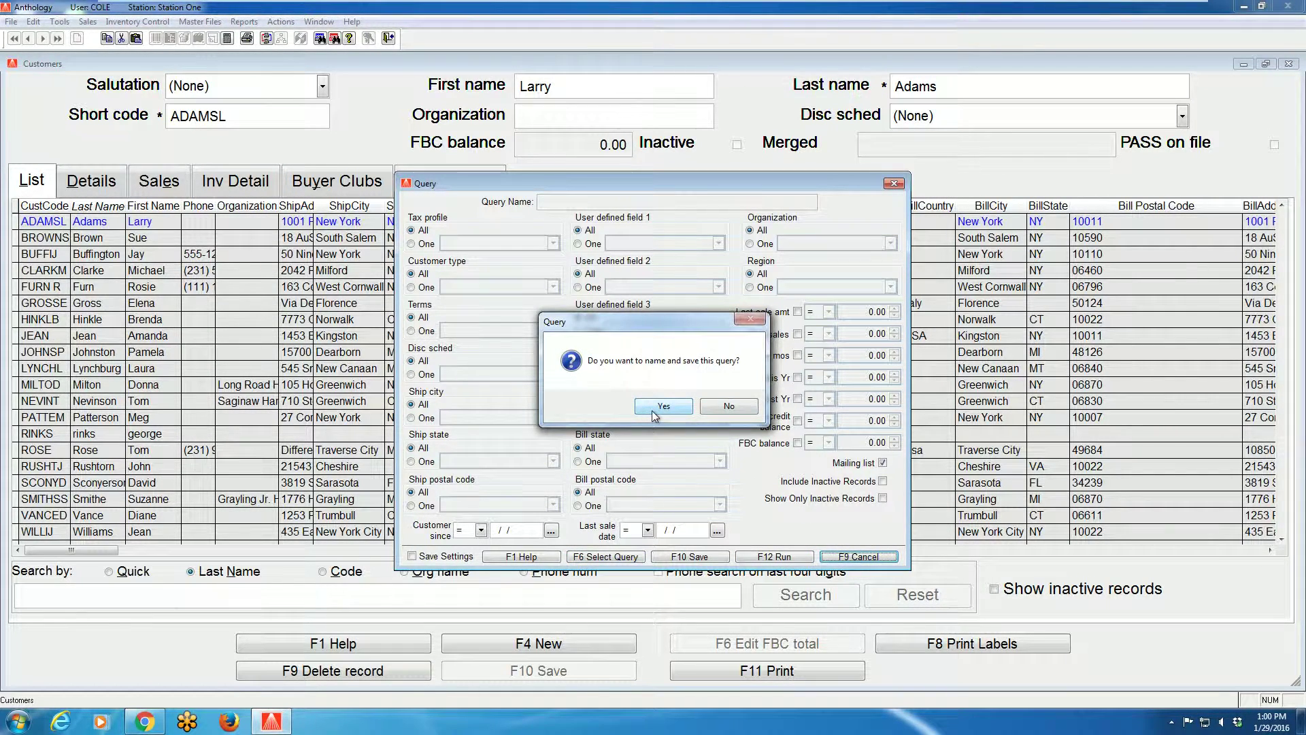
pyautogui.click(720, 410)
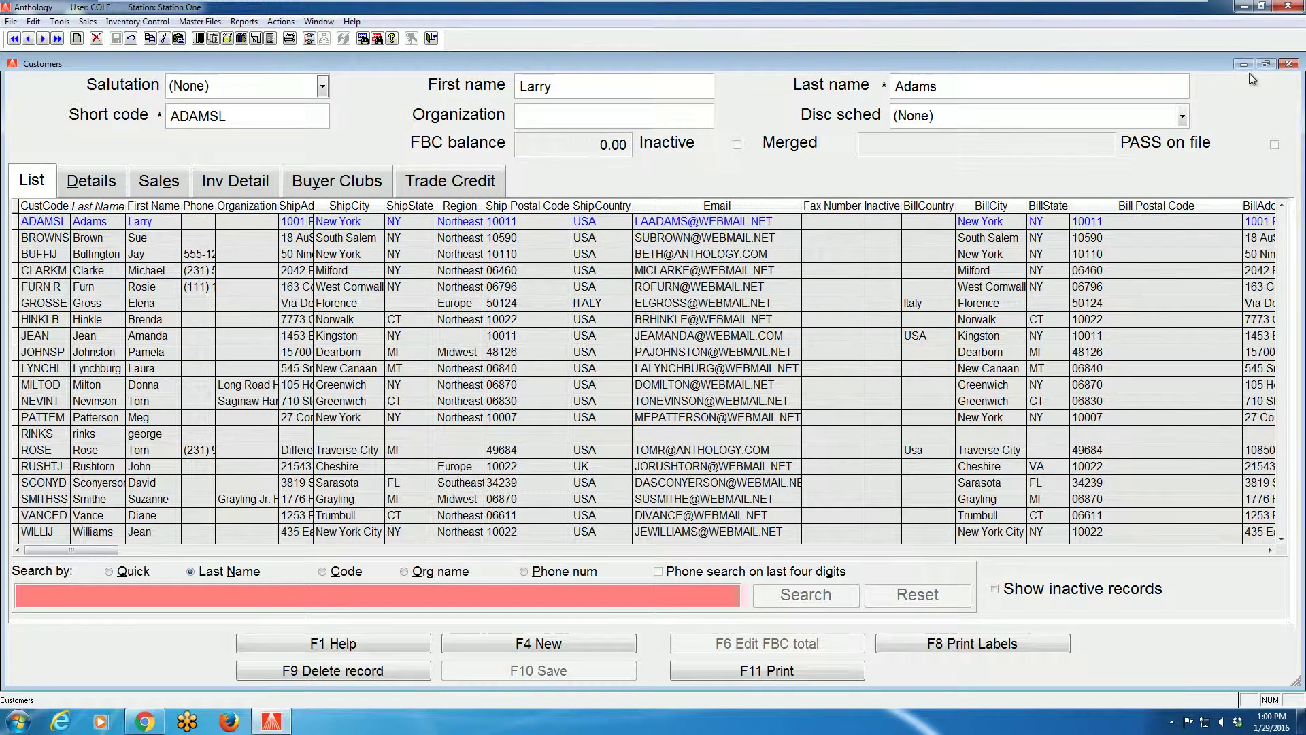